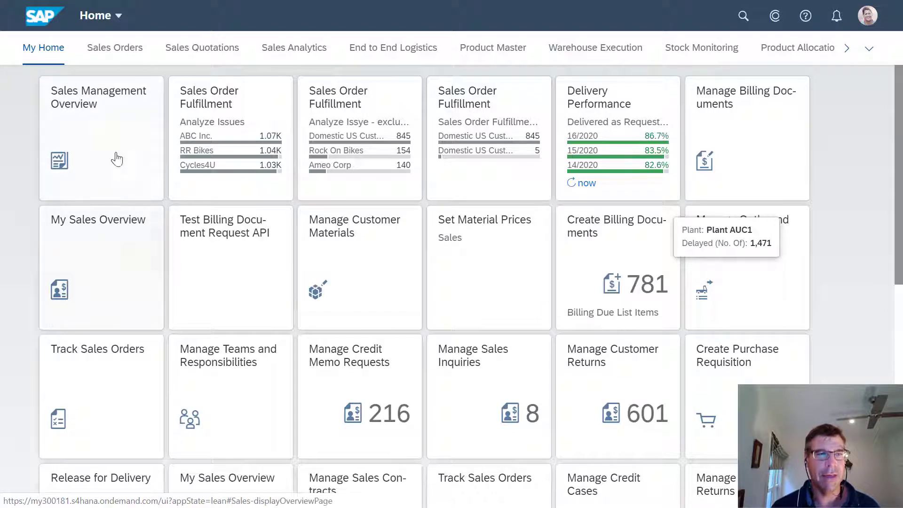
# Step: Open Sales Management Overview, scroll through its cards, and go back to My Home
pyautogui.click(111, 146)
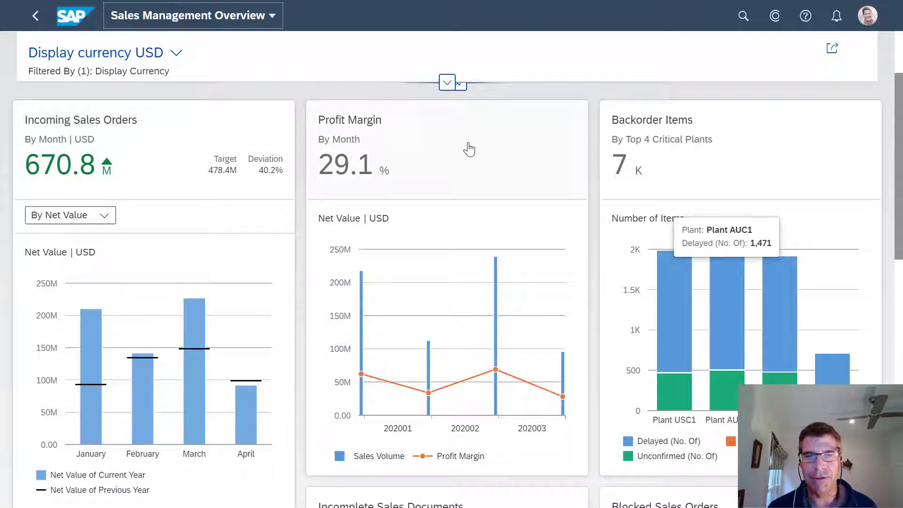
pyautogui.scroll(-6, 469, 150)
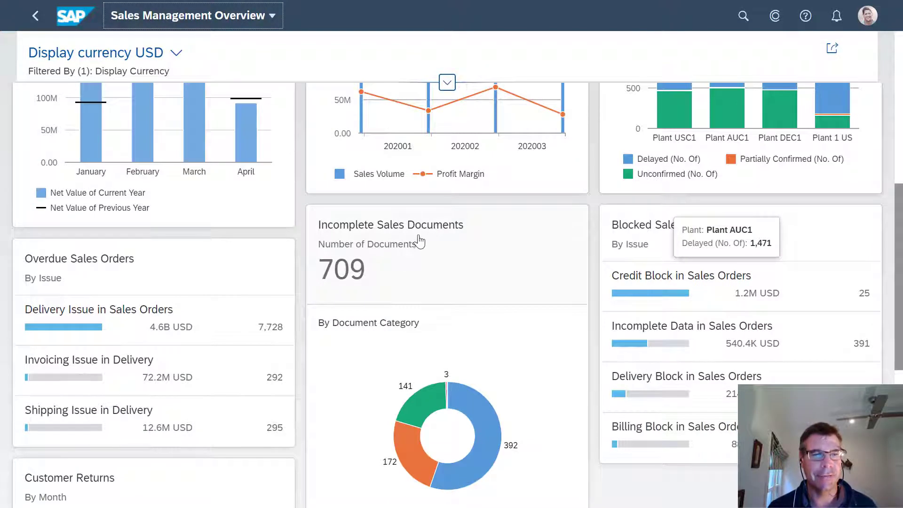
pyautogui.scroll(-3, 419, 242)
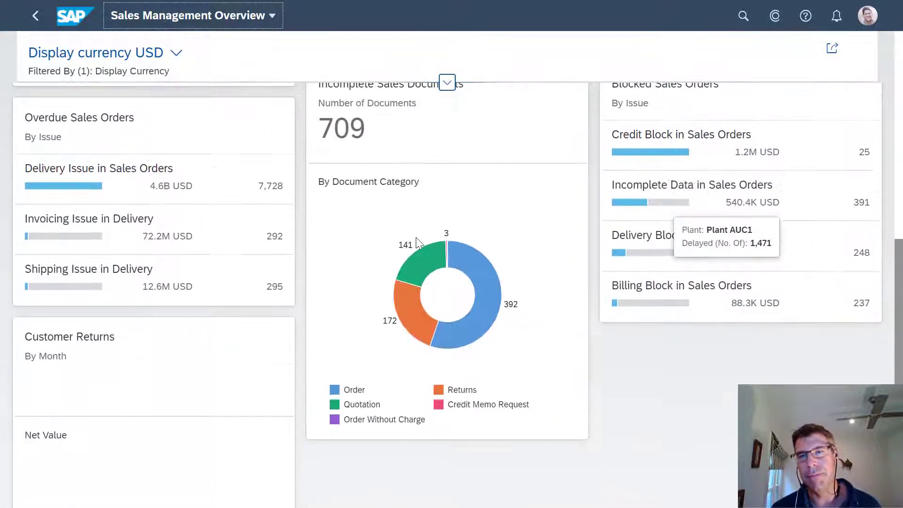
pyautogui.scroll(9, 415, 237)
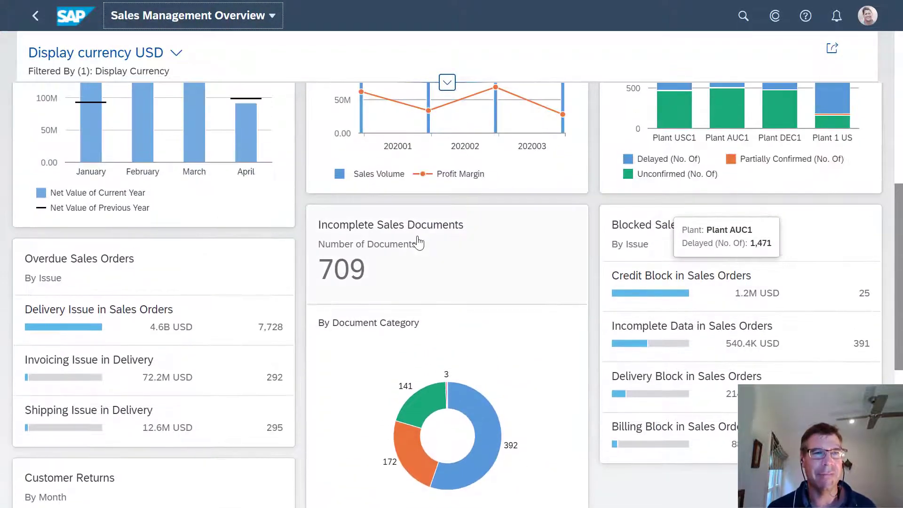
pyautogui.scroll(2, 420, 241)
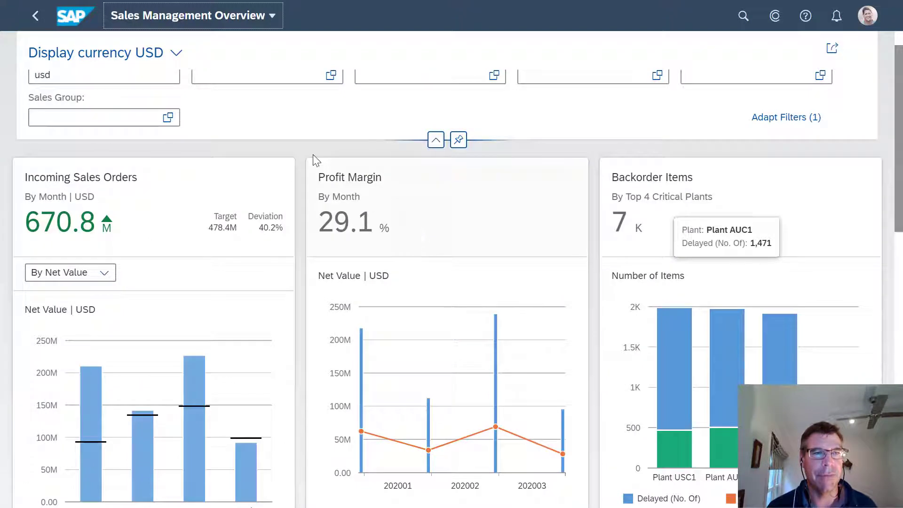
pyautogui.click(39, 26)
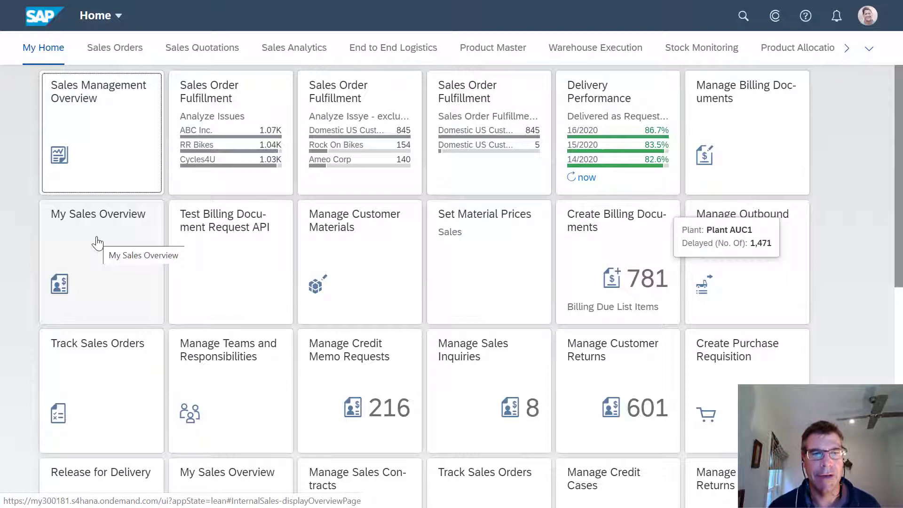
# Step: Open My Sales Overview and browse its credit memo, open orders and quotation pipeline cards
pyautogui.click(97, 243)
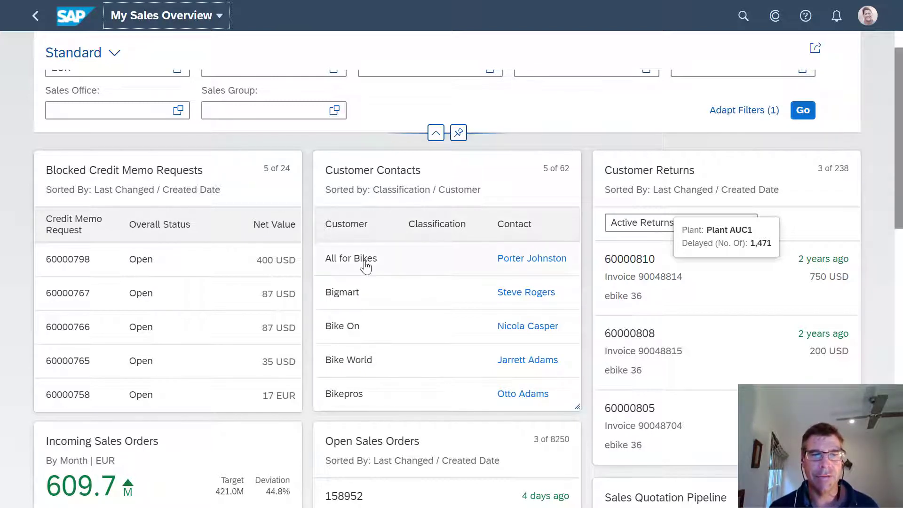
pyautogui.scroll(-5, 377, 258)
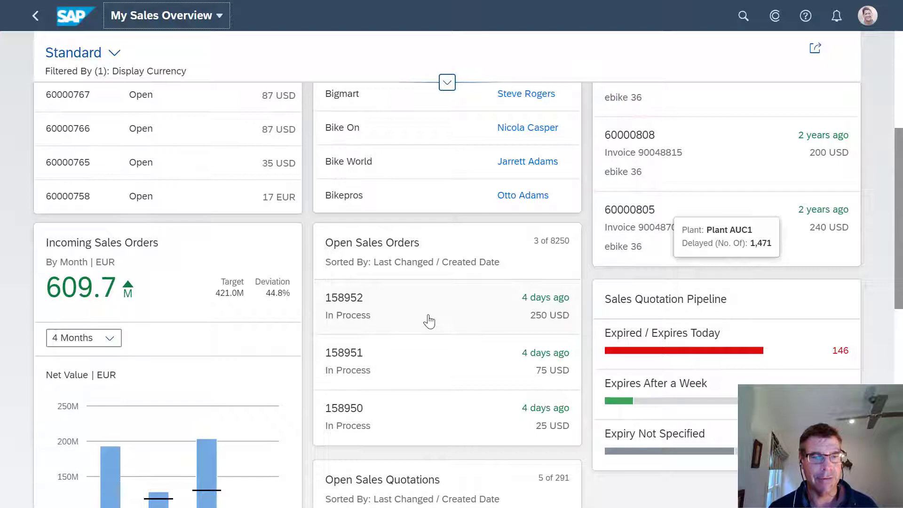
pyautogui.scroll(-6, 429, 322)
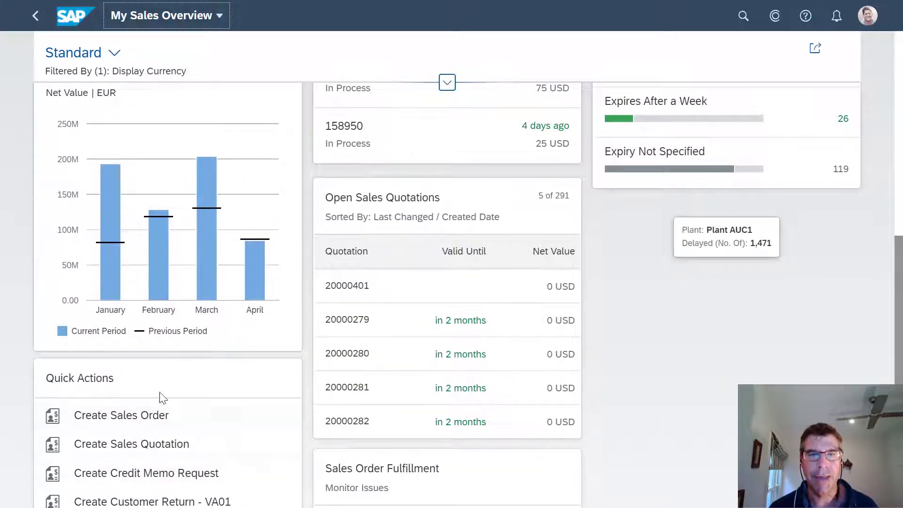
pyautogui.scroll(1, 362, 306)
pyautogui.scroll(6, 362, 306)
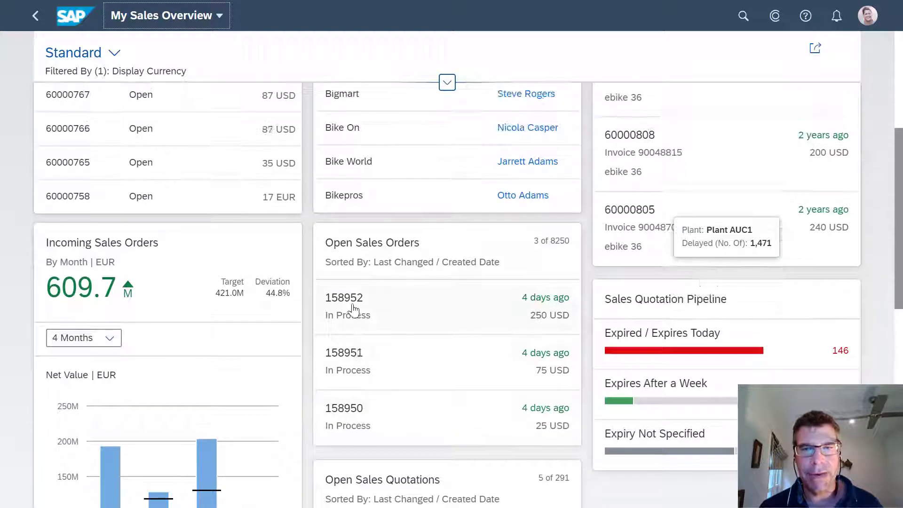
# Step: Open the In Process and Open orders list from the Open Sales Orders card and select order 157668
pyautogui.click(404, 248)
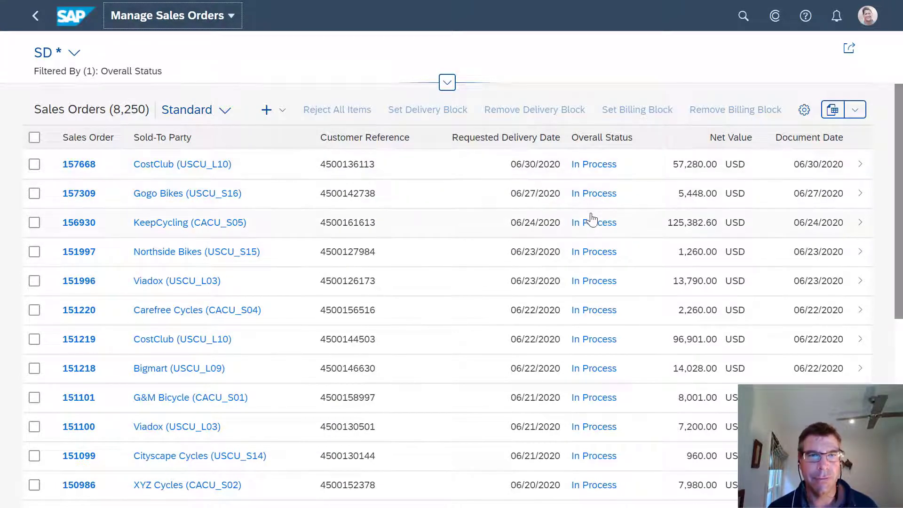
pyautogui.scroll(2, 590, 188)
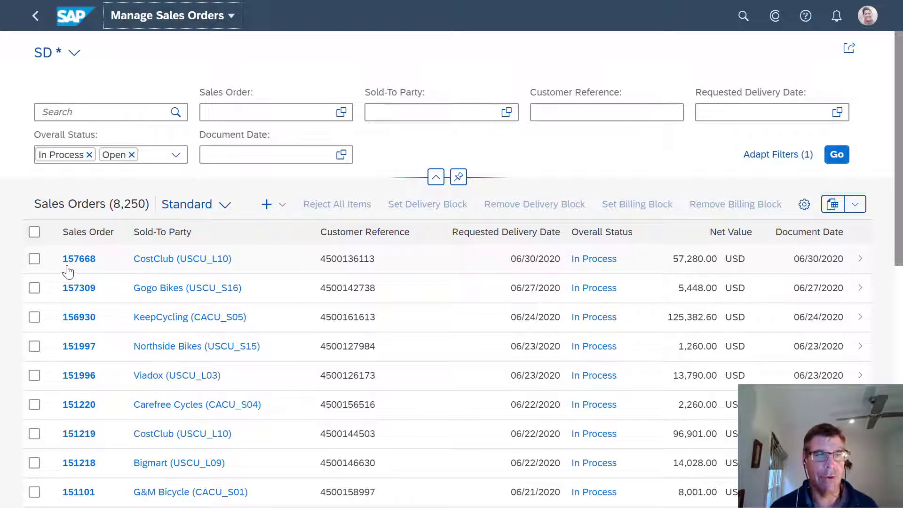
pyautogui.click(34, 258)
pyautogui.click(34, 288)
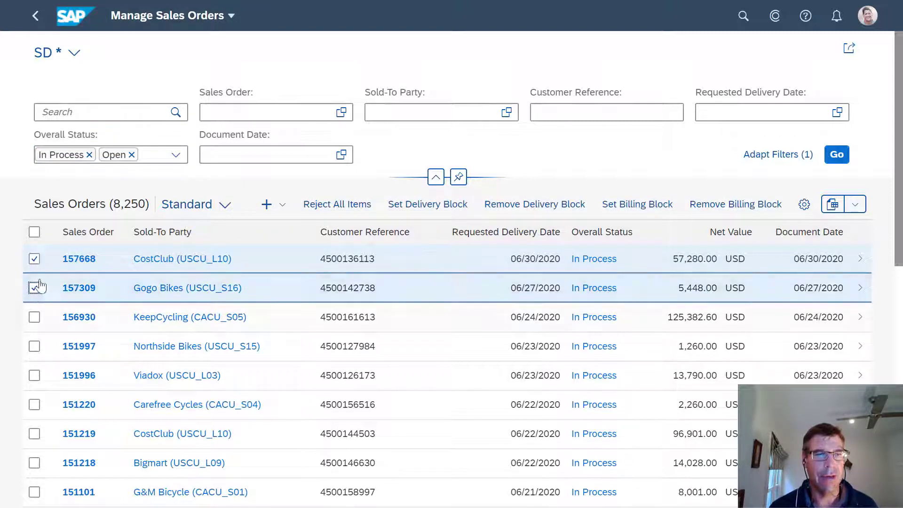
pyautogui.click(33, 232)
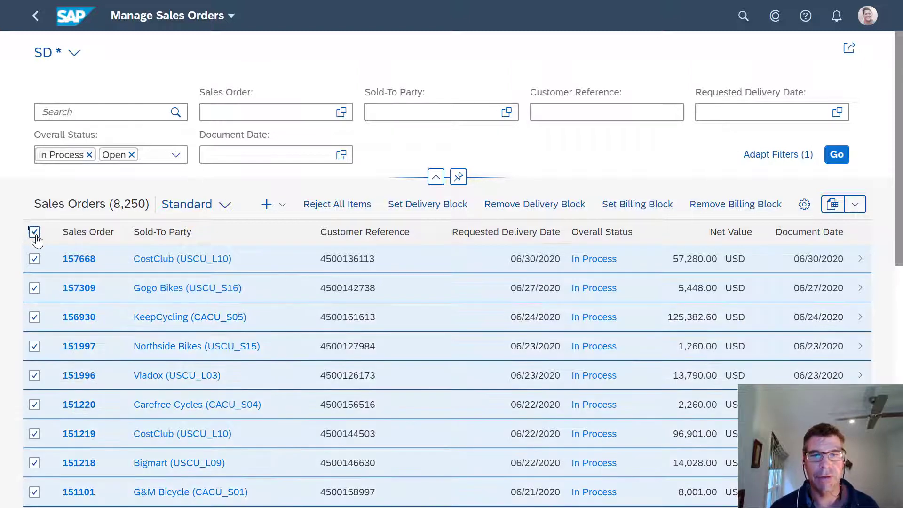
pyautogui.click(33, 232)
pyautogui.click(34, 259)
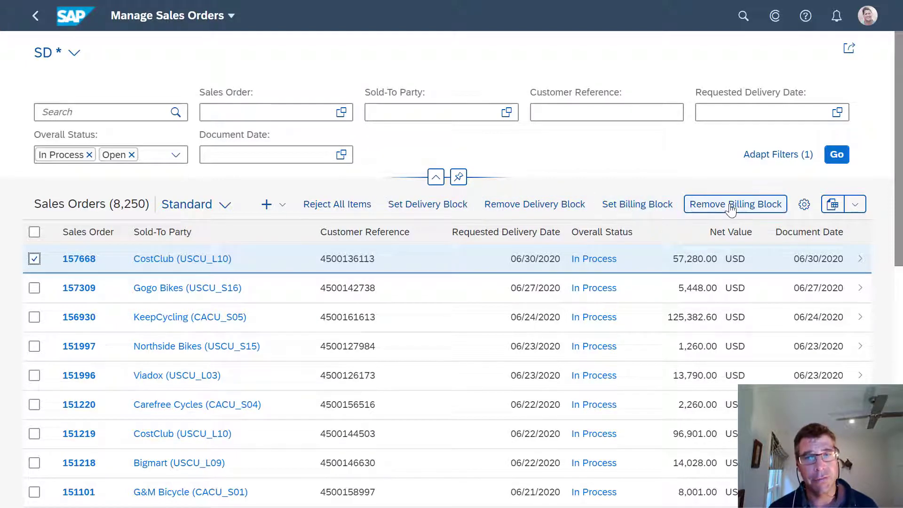
# Step: Open sales order 157668, review its Sales tab and items, then exit the display
pyautogui.click(777, 271)
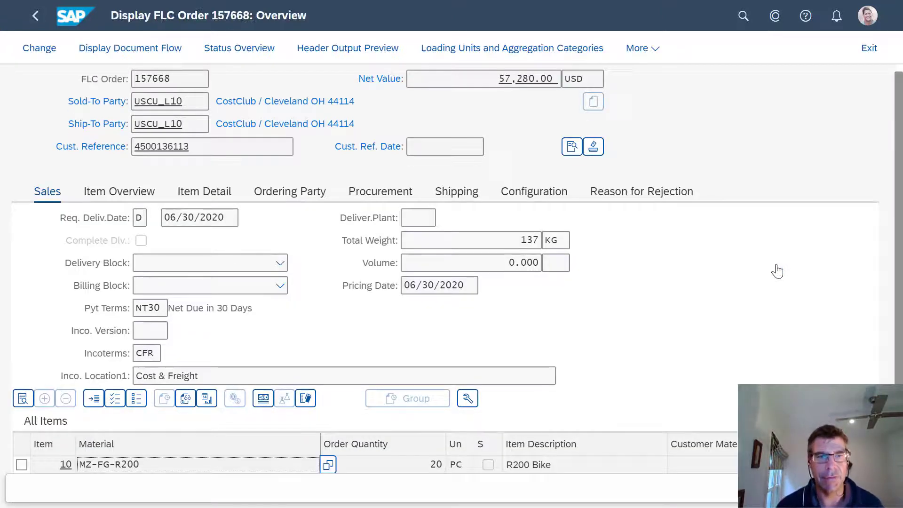
pyautogui.scroll(-3, 700, 242)
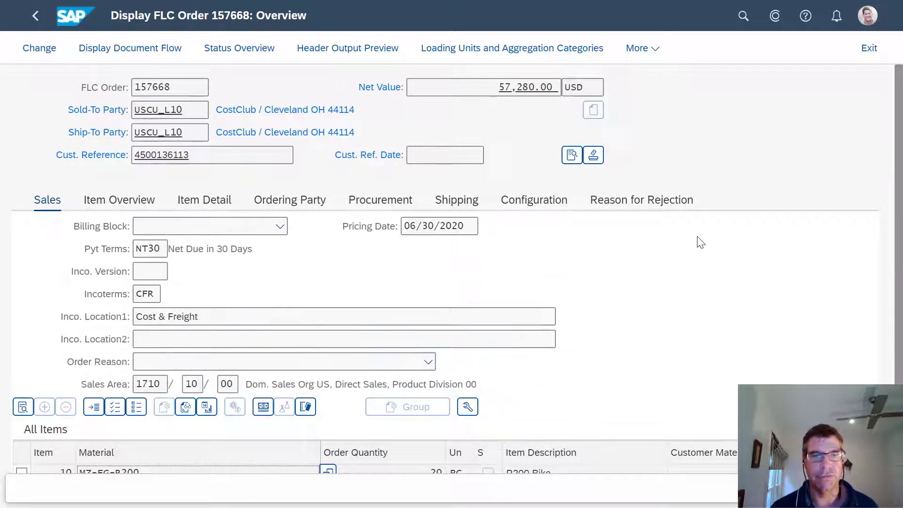
pyautogui.scroll(-3, 648, 312)
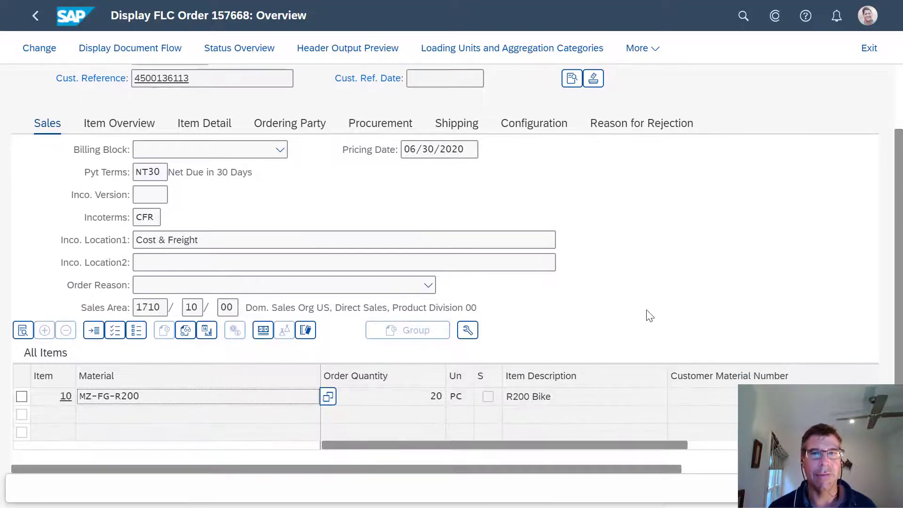
pyautogui.scroll(3, 649, 314)
pyautogui.scroll(3, 625, 280)
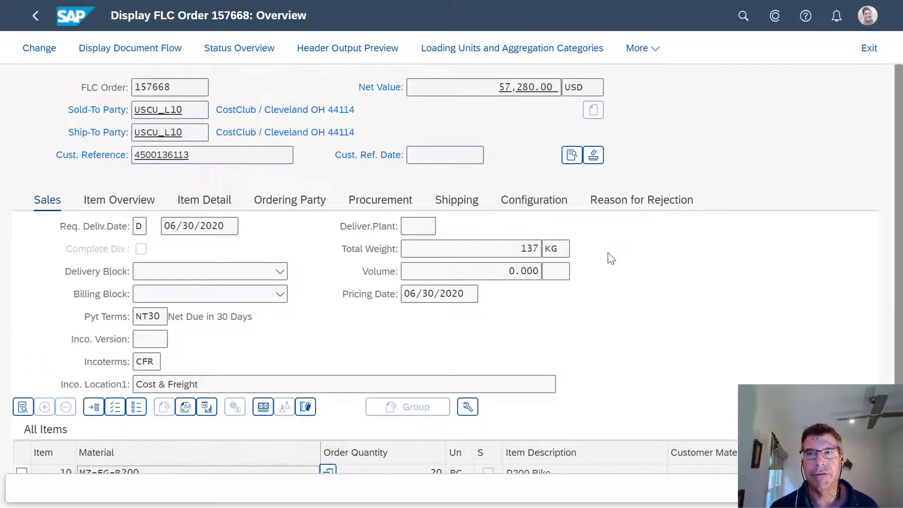
pyautogui.click(868, 49)
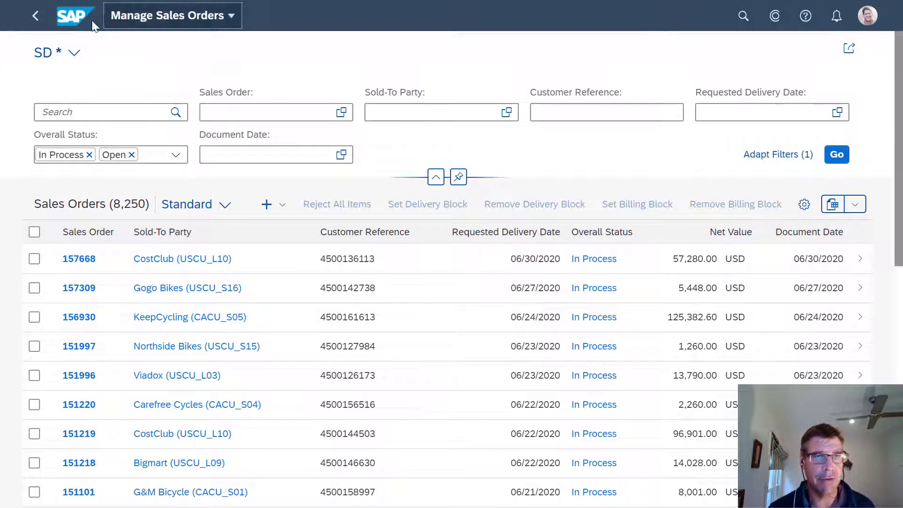
pyautogui.click(29, 19)
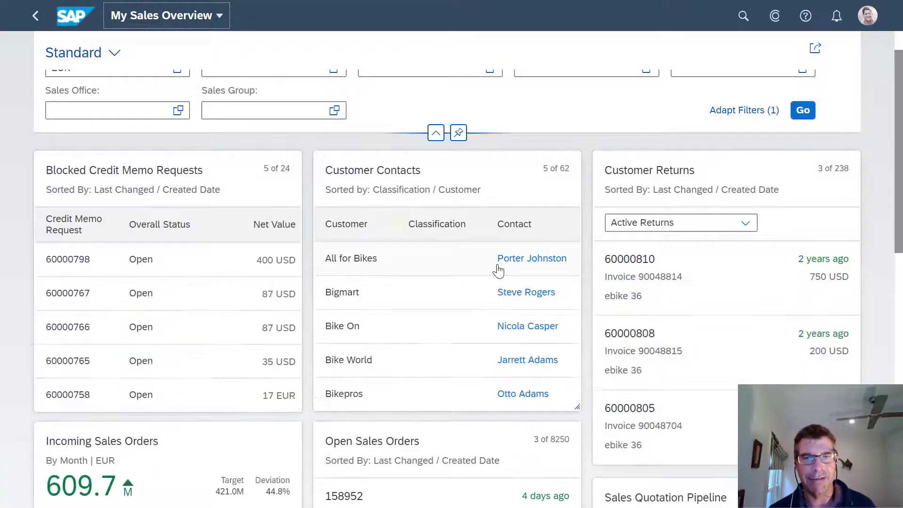
pyautogui.scroll(-5, 449, 298)
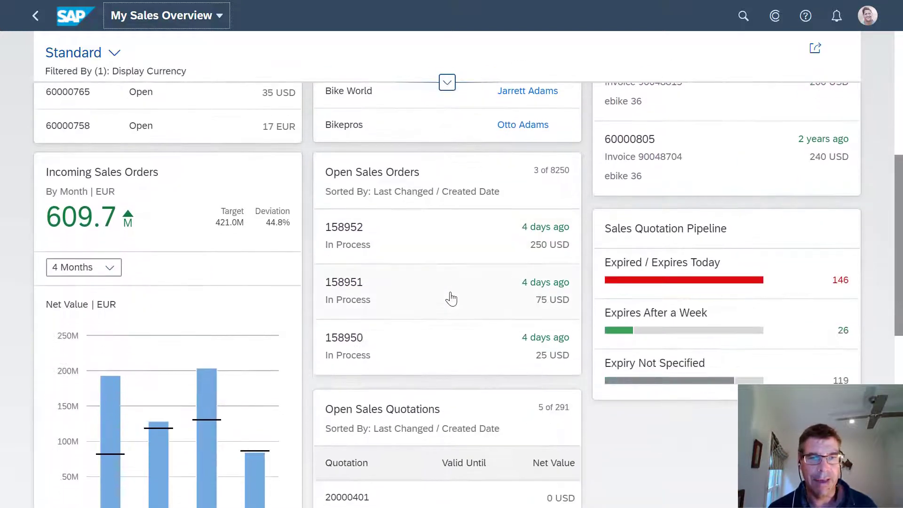
pyautogui.scroll(-6, 451, 298)
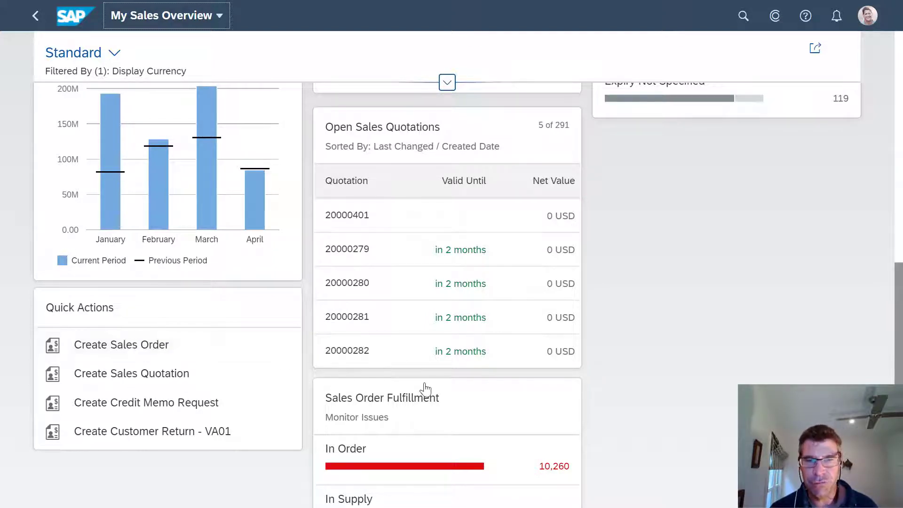
pyautogui.scroll(-2, 419, 388)
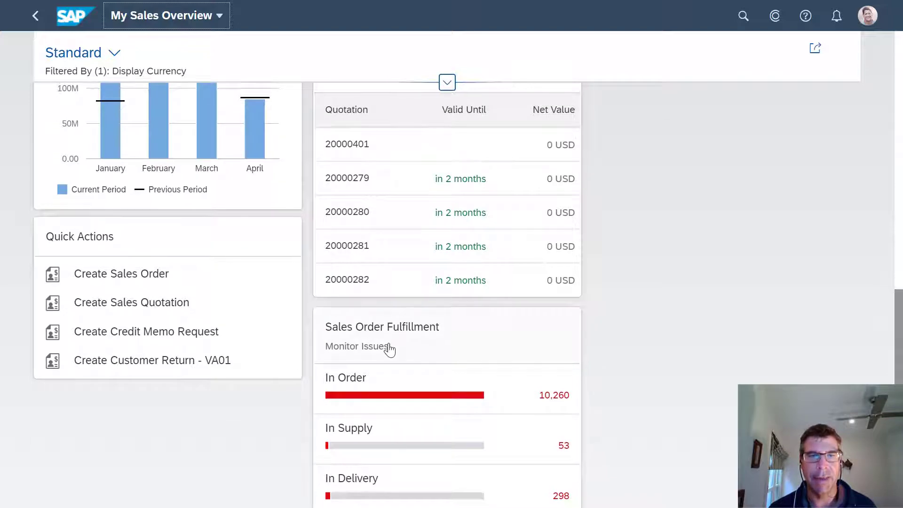
pyautogui.scroll(-3, 381, 367)
pyautogui.click(381, 233)
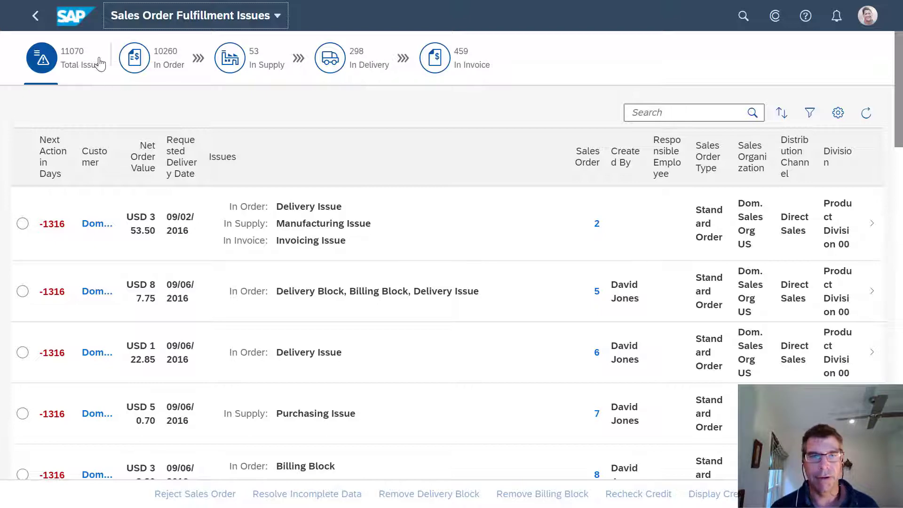
pyautogui.scroll(-5, 385, 236)
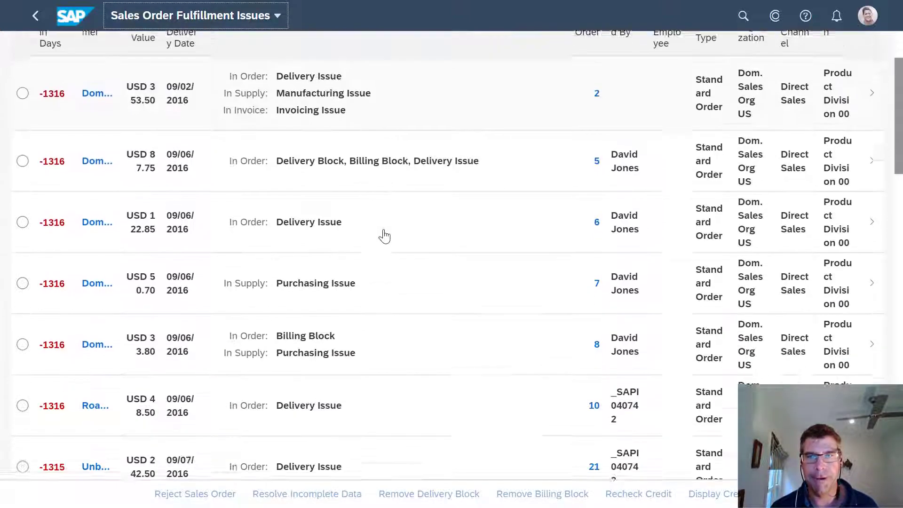
pyautogui.scroll(3, 384, 236)
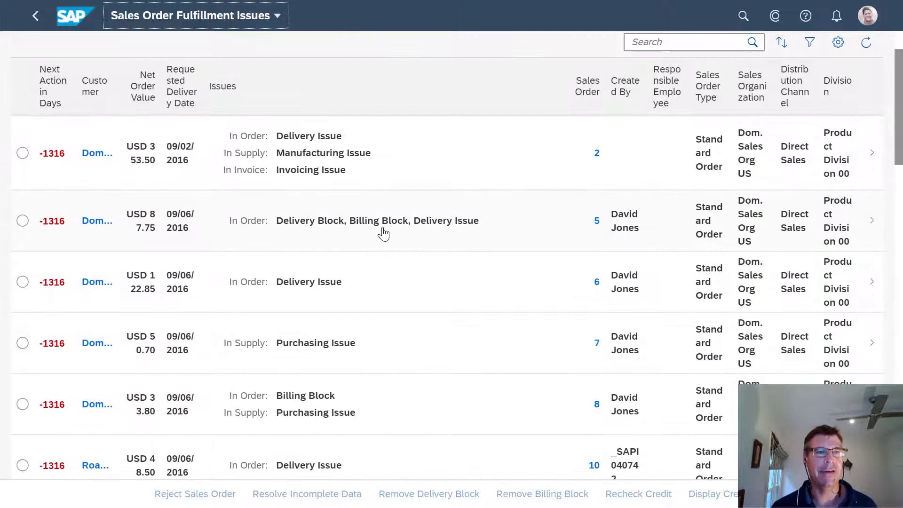
pyautogui.scroll(2, 383, 232)
pyautogui.click(36, 18)
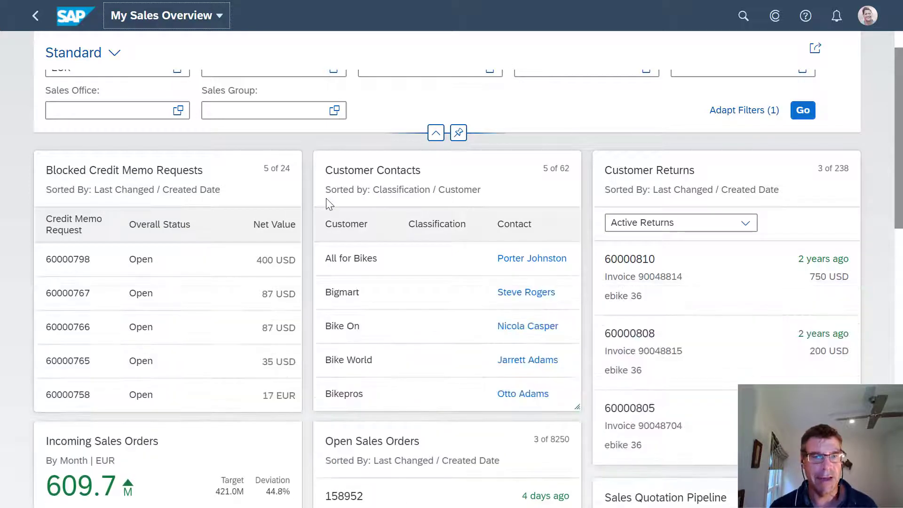
# Step: Open Create Sales Documents from Quick Actions and enter order type 'or'
pyautogui.scroll(-3, 403, 240)
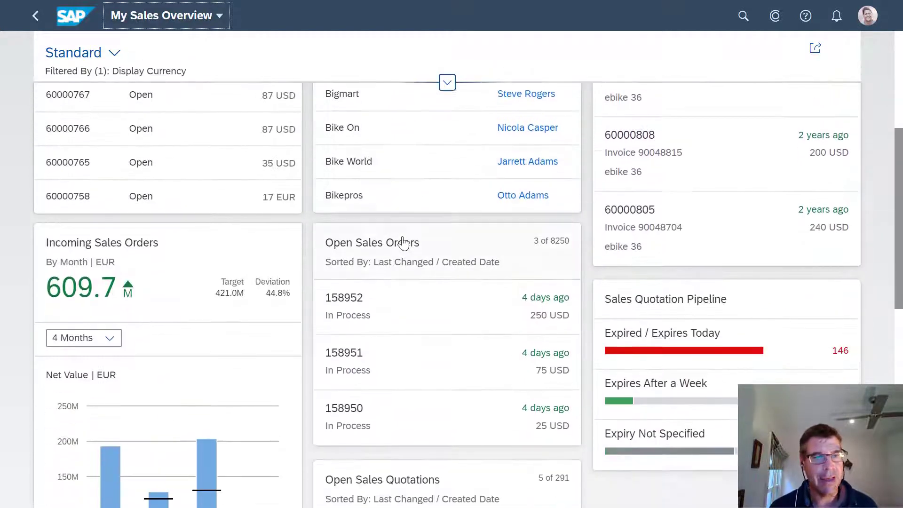
pyautogui.scroll(-8, 404, 243)
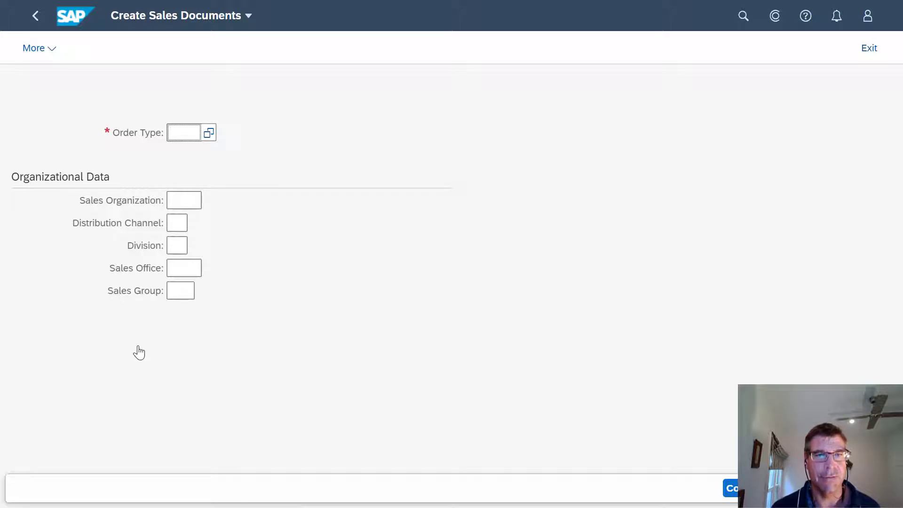
pyautogui.write('or')
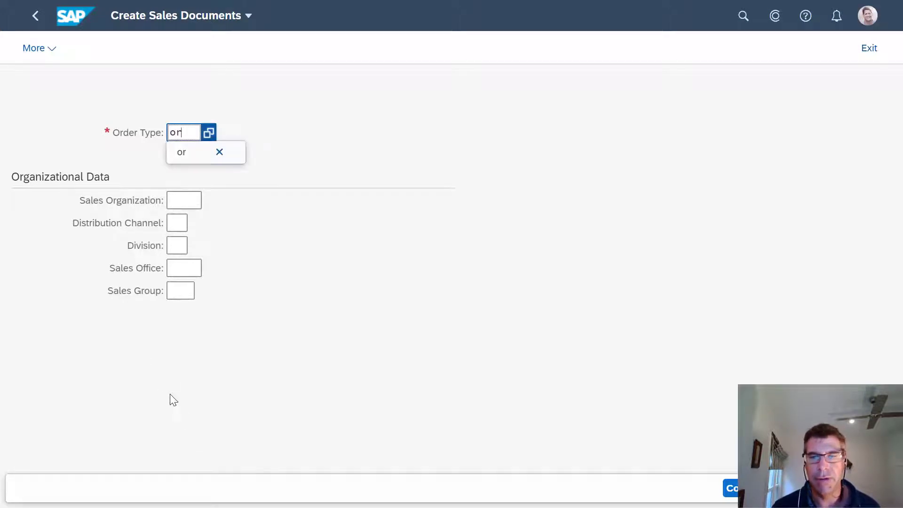
pyautogui.click(291, 360)
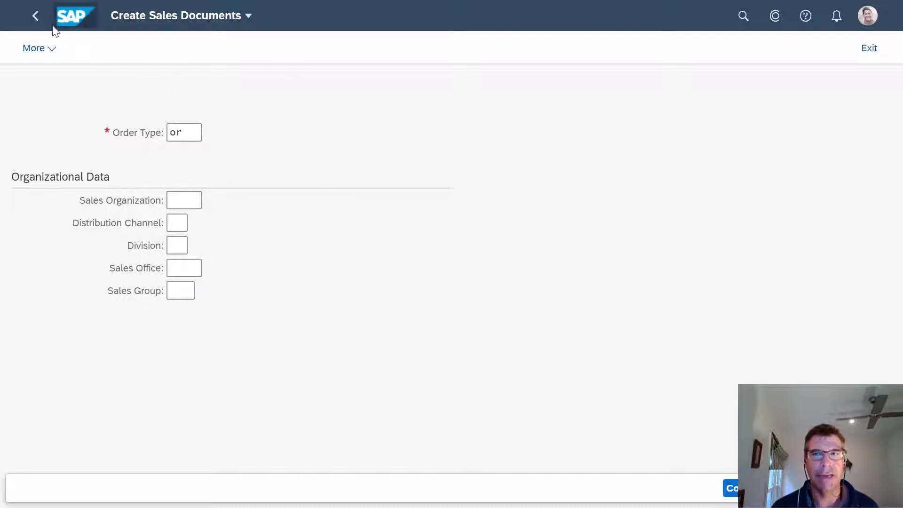
# Step: Exit to the launchpad home and search the apps for 'create sales'
pyautogui.click(869, 48)
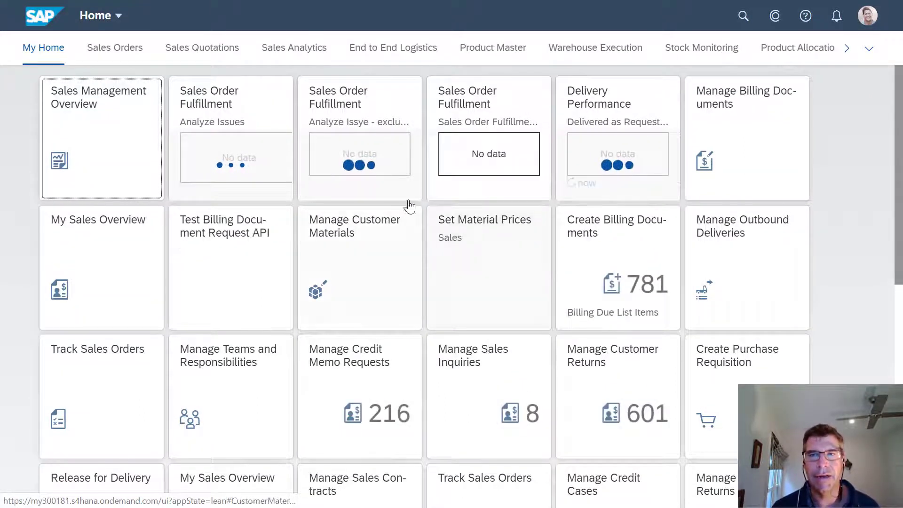
pyautogui.click(741, 19)
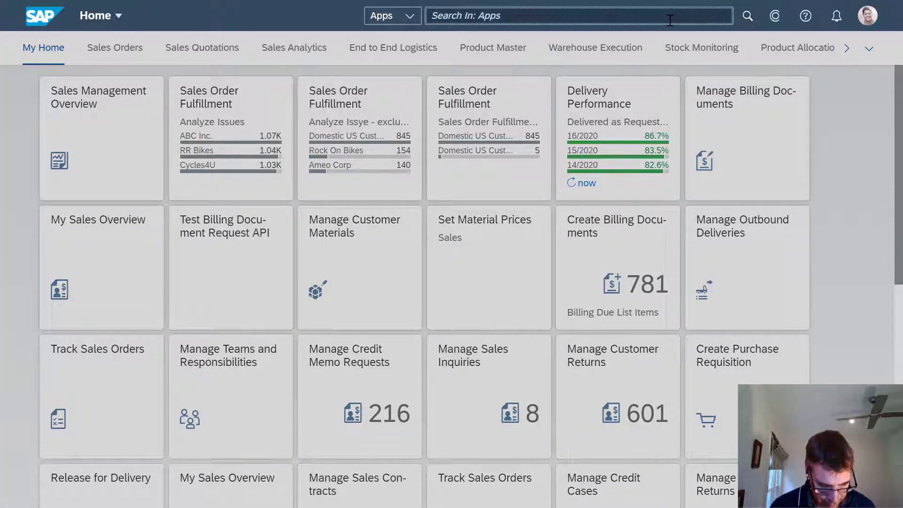
pyautogui.write('create sales')
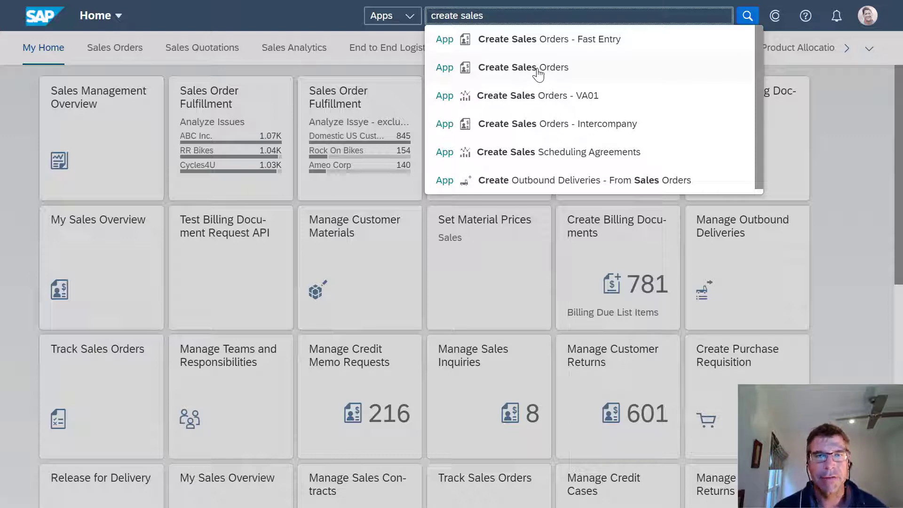
# Step: Open Create Sales Orders and create a new Standard Order of type OR
pyautogui.click(538, 74)
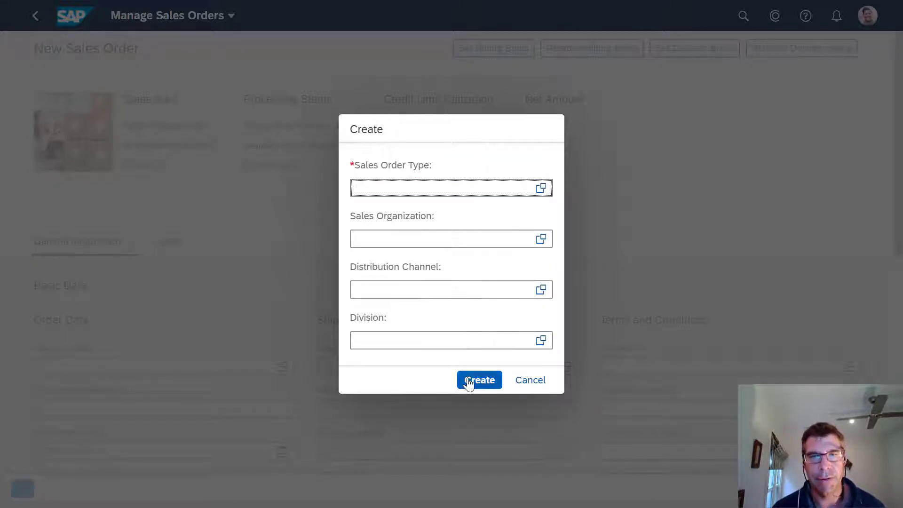
pyautogui.click(544, 193)
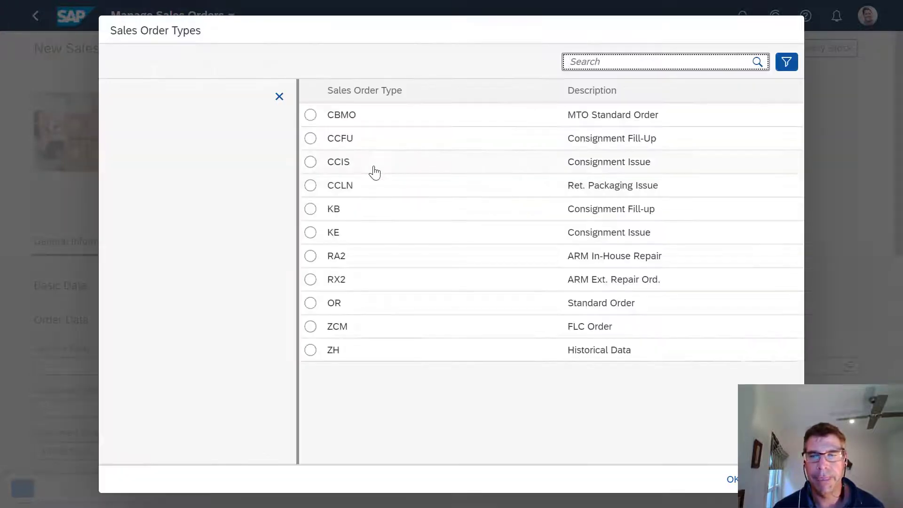
pyautogui.click(336, 305)
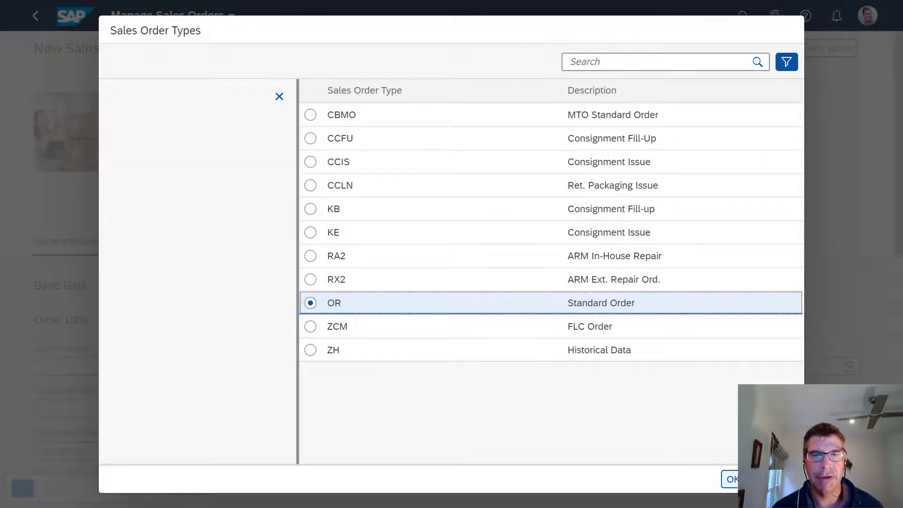
pyautogui.click(728, 479)
pyautogui.click(472, 389)
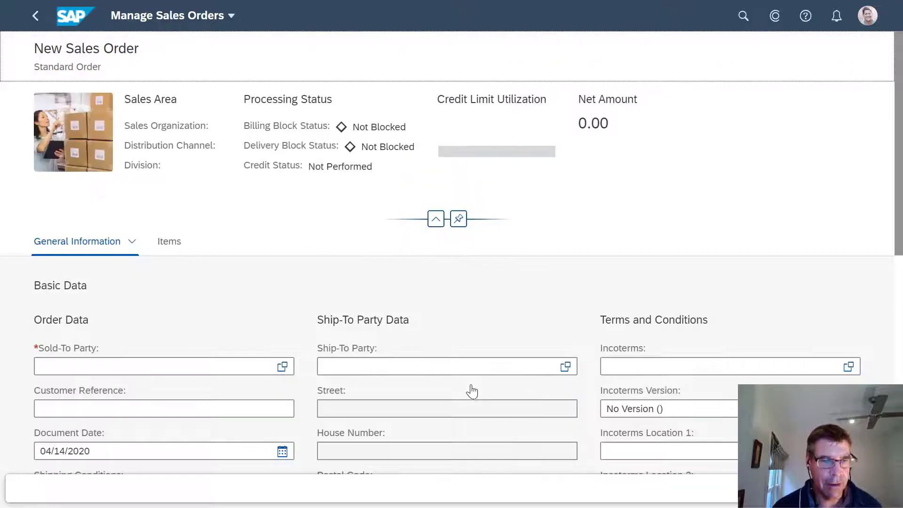
# Step: Set Bikes Pro Inc. as sold-to party and review the auto-filled ship-to and partner fields
pyautogui.click(212, 359)
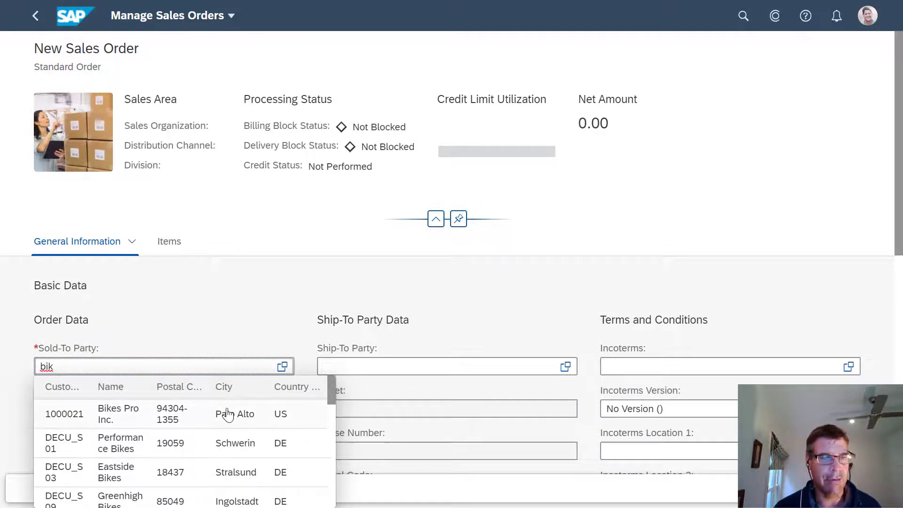
pyautogui.click(227, 414)
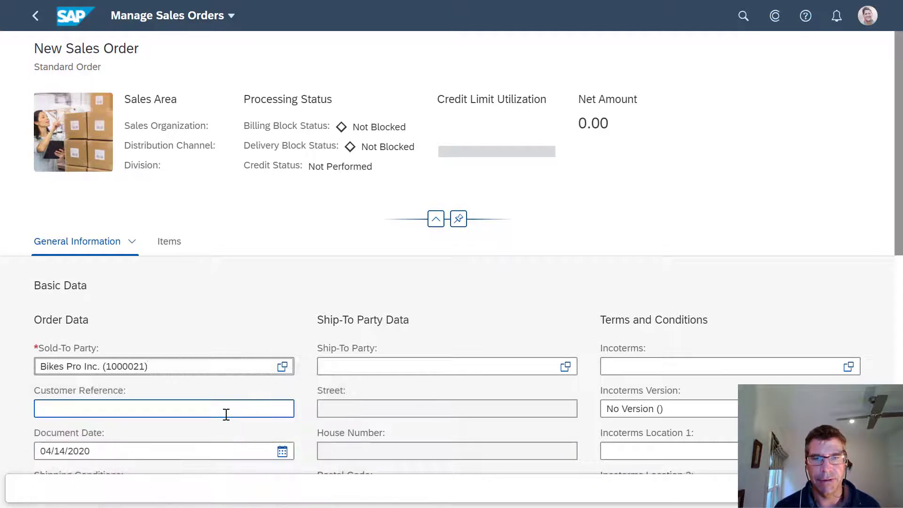
pyautogui.scroll(-2, 459, 370)
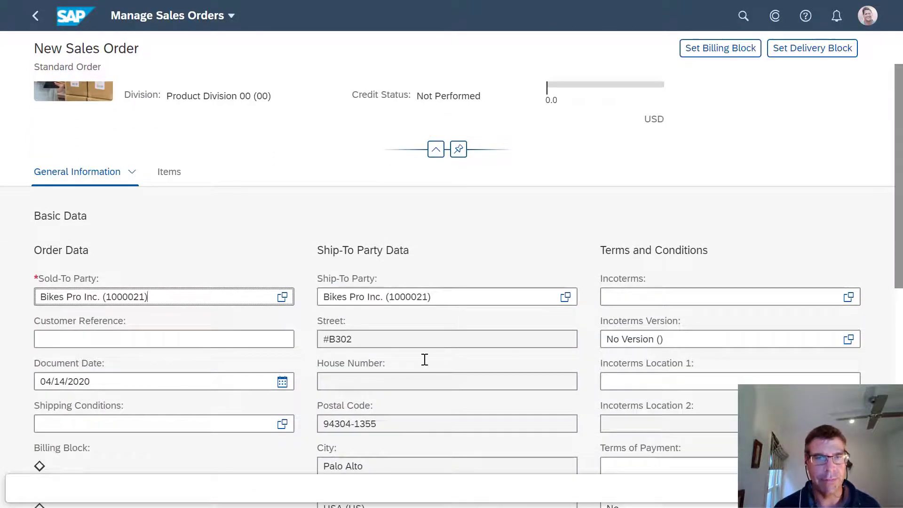
pyautogui.scroll(-2, 423, 359)
pyautogui.scroll(-2, 442, 339)
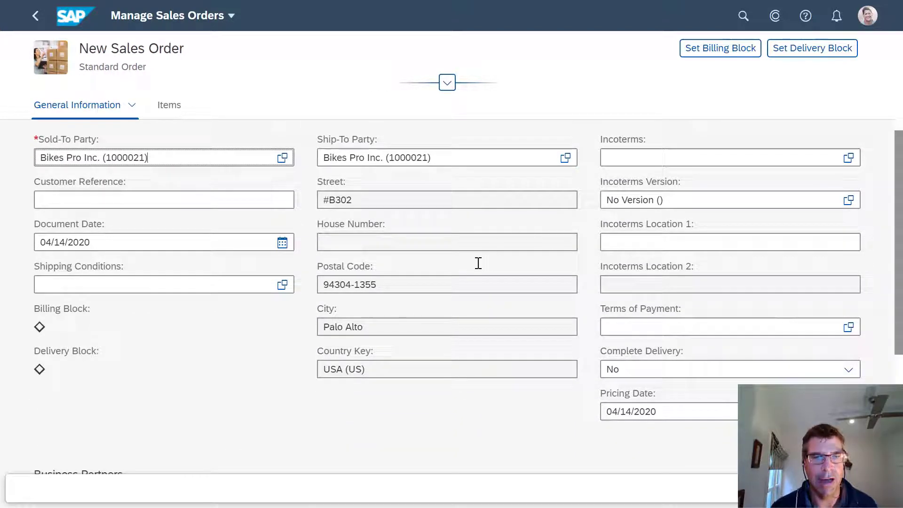
pyautogui.scroll(-4, 473, 266)
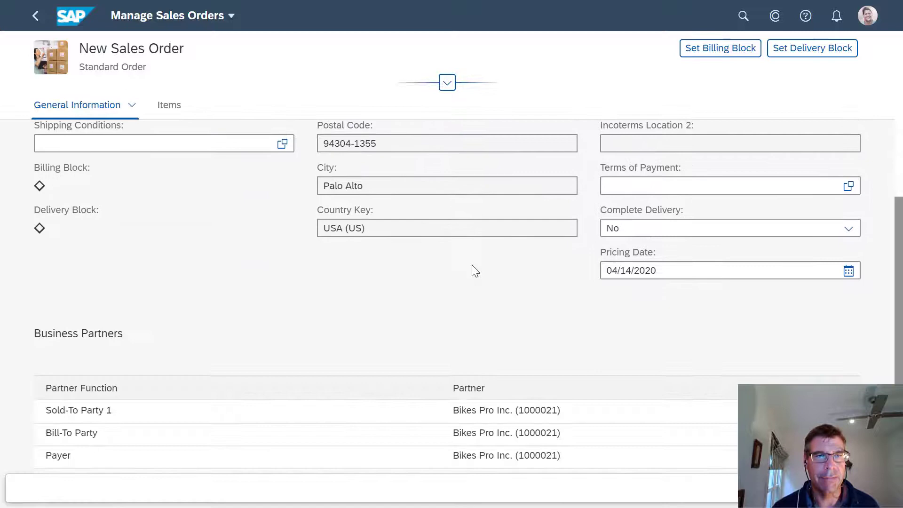
# Step: Add the first 'hel' helmet product with quantity 1, then discard the draft order
pyautogui.click(178, 116)
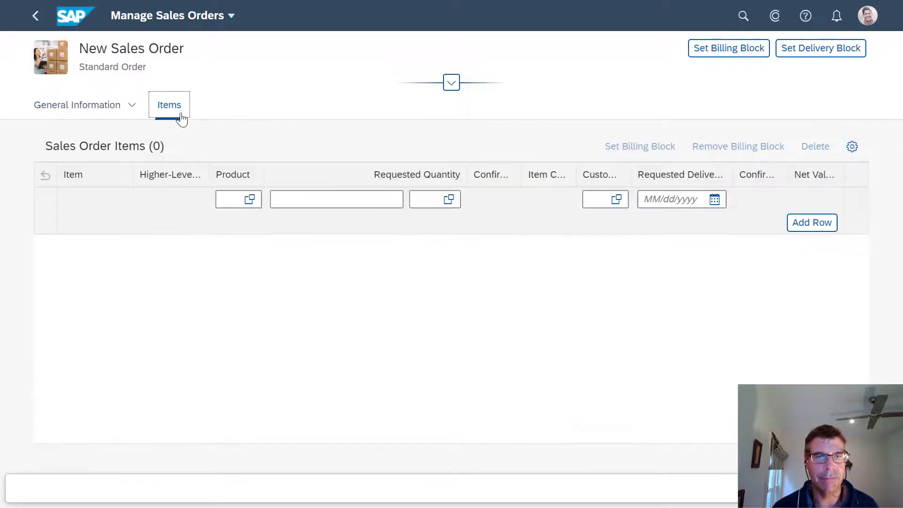
pyautogui.click(243, 206)
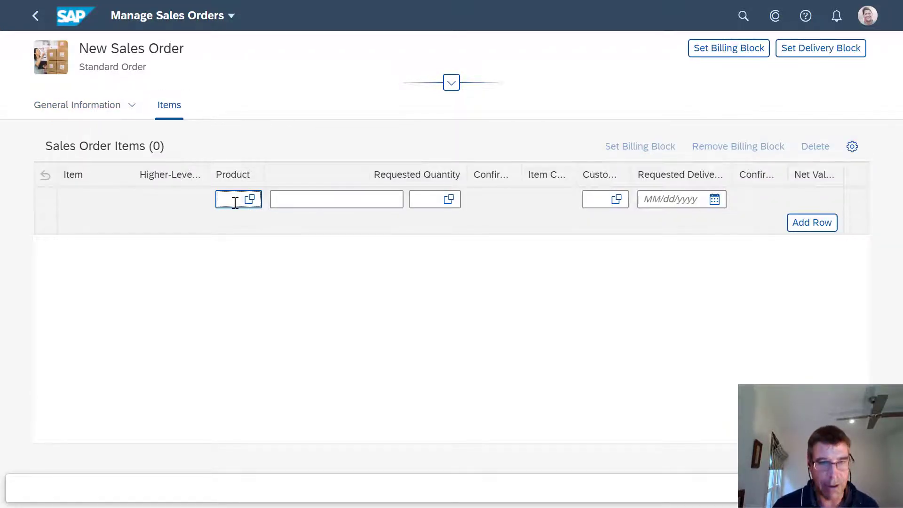
pyautogui.write('hel')
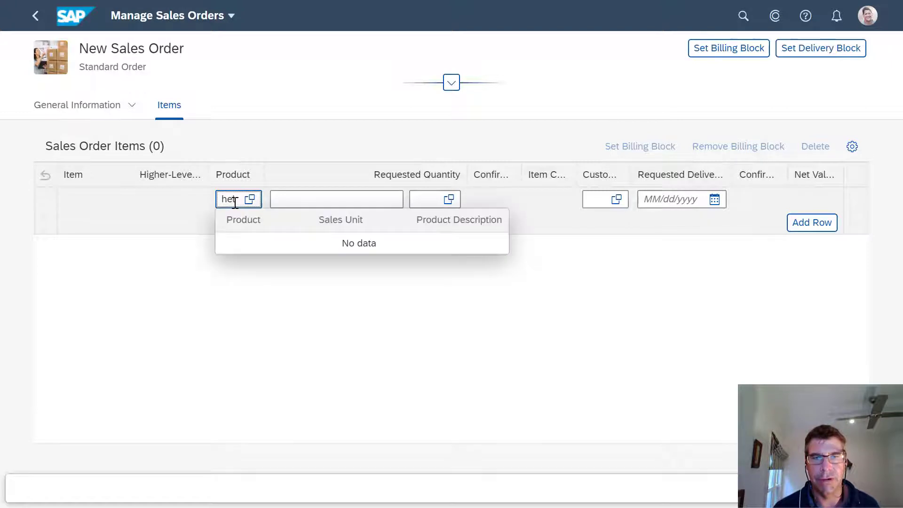
pyautogui.click(363, 260)
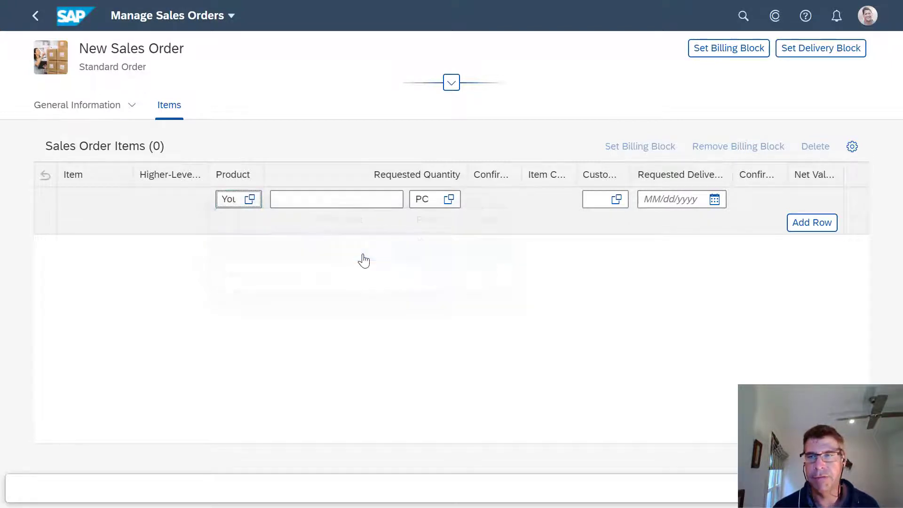
pyautogui.click(353, 199)
pyautogui.write('1')
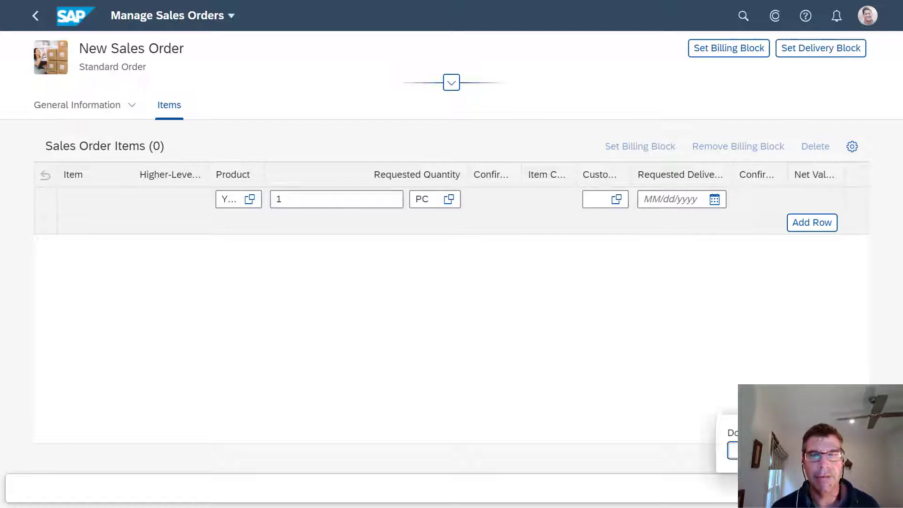
pyautogui.click(744, 451)
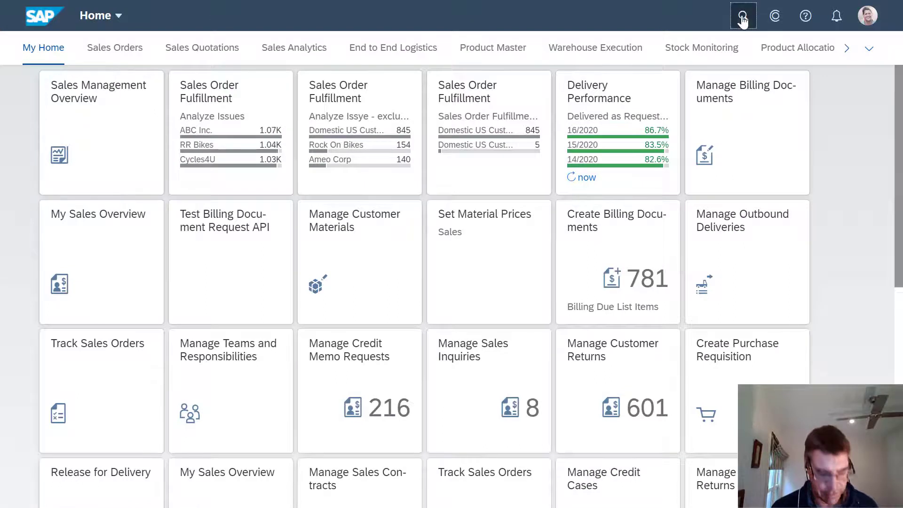
# Step: Search apps for 'create sa' and open Create Sales Orders - Fast Entry
pyautogui.press('Return')
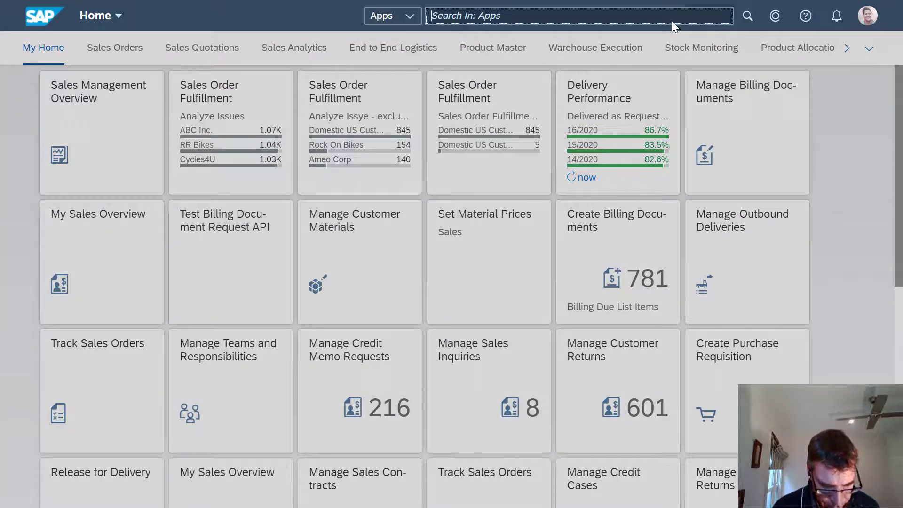
pyautogui.write('create sales')
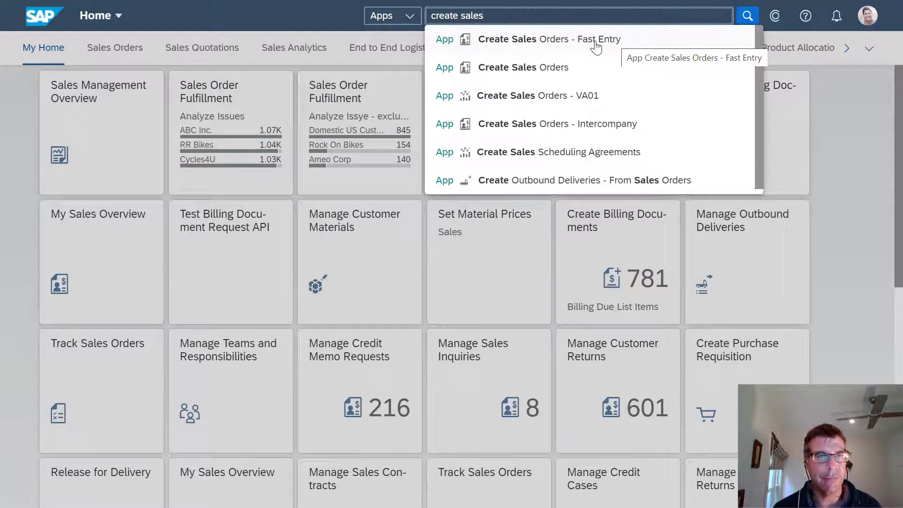
pyautogui.click(595, 42)
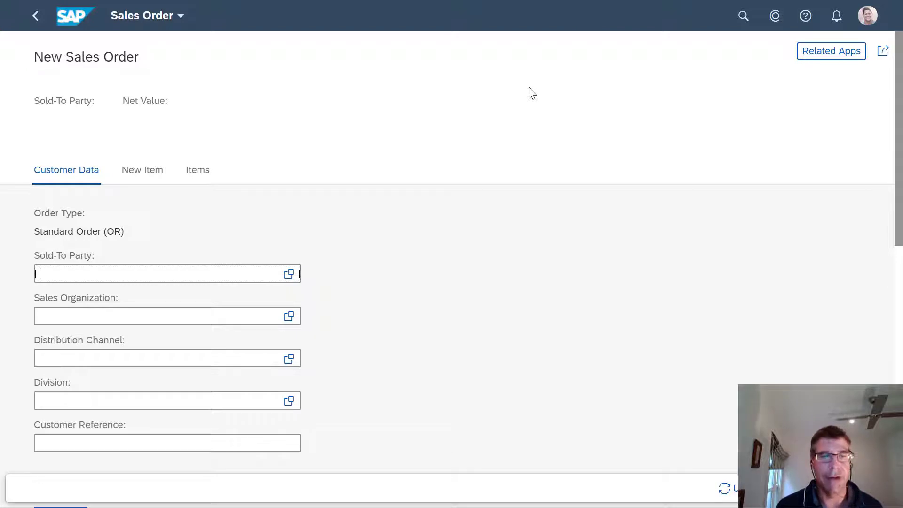
# Step: Make the first Atlanta EBIKE customer the sold-to party and enter material MZ-TG-AS-H100
pyautogui.write('ike')
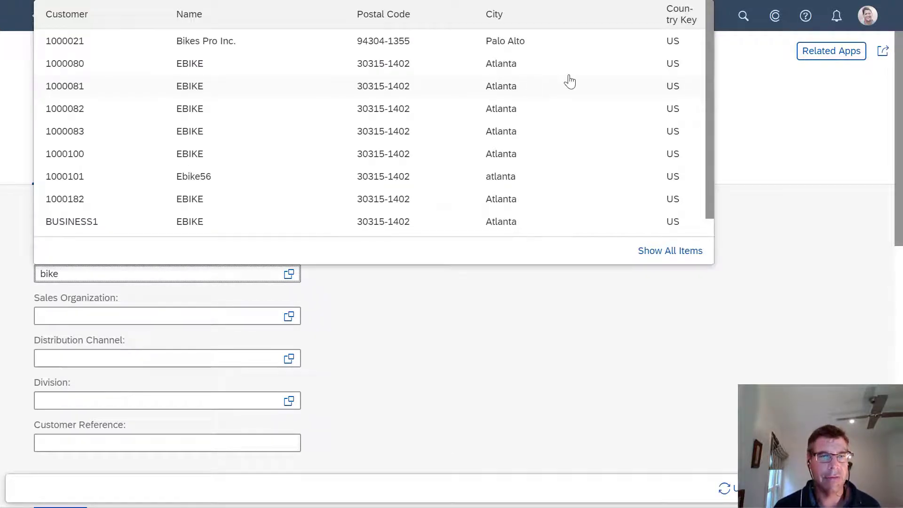
pyautogui.click(537, 70)
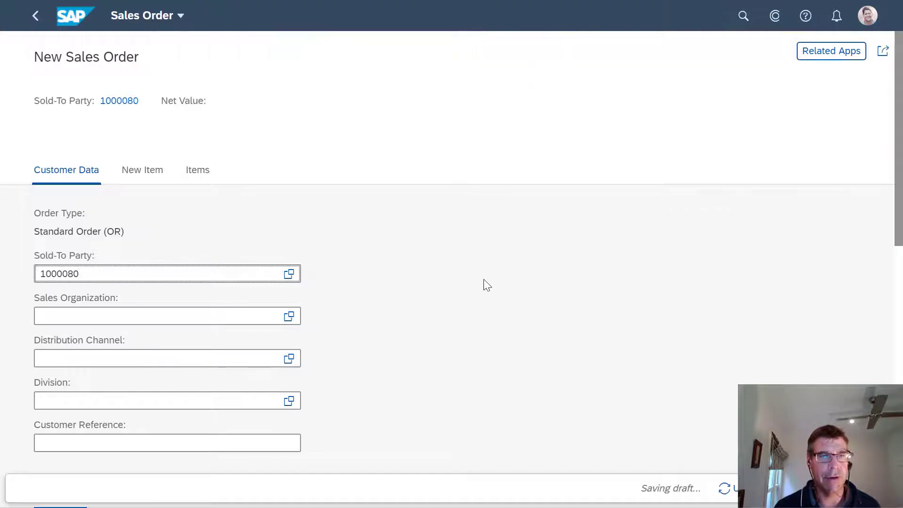
pyautogui.click(159, 170)
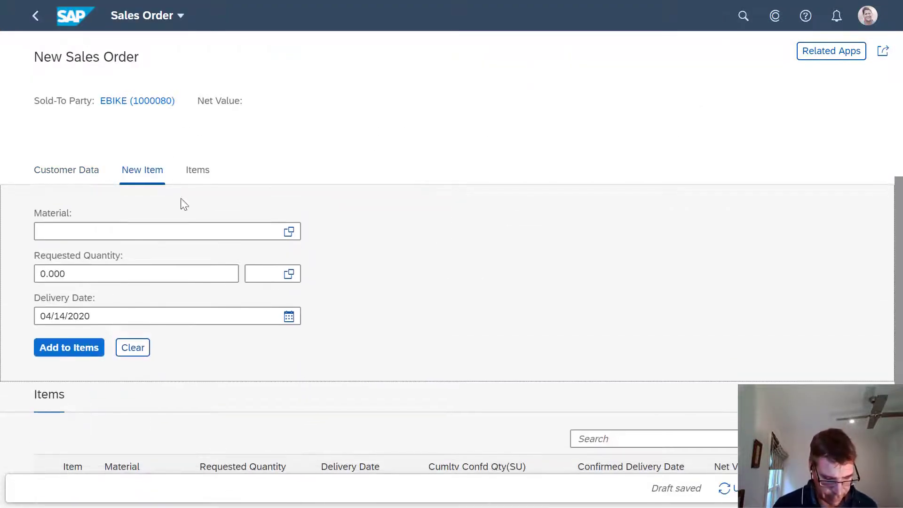
pyautogui.click(173, 231)
pyautogui.write('he')
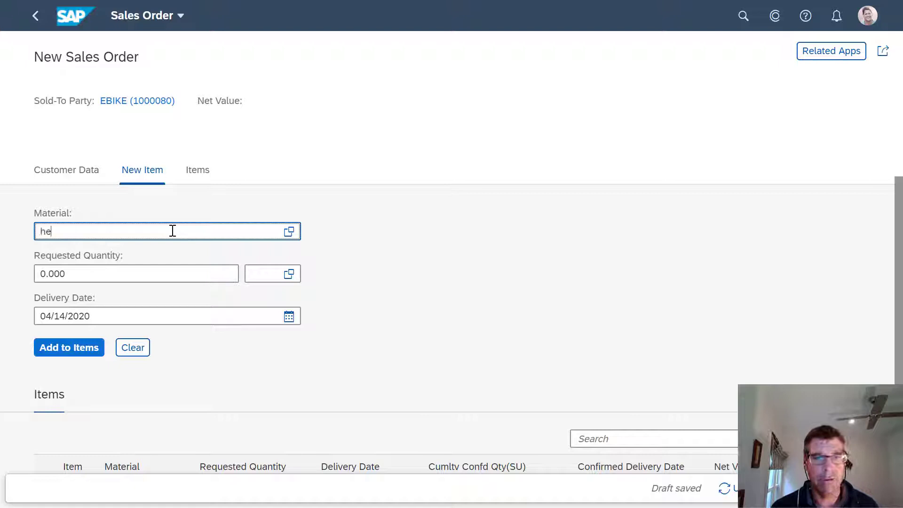
pyautogui.write('l')
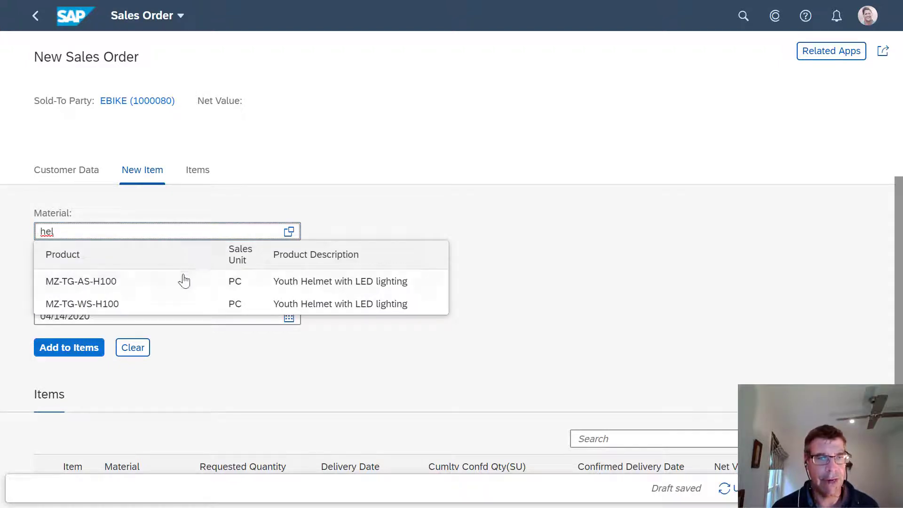
pyautogui.click(183, 281)
# Step: Add the helmet with quantity 1 to the order items, then clear the item entry fields
pyautogui.click(183, 275)
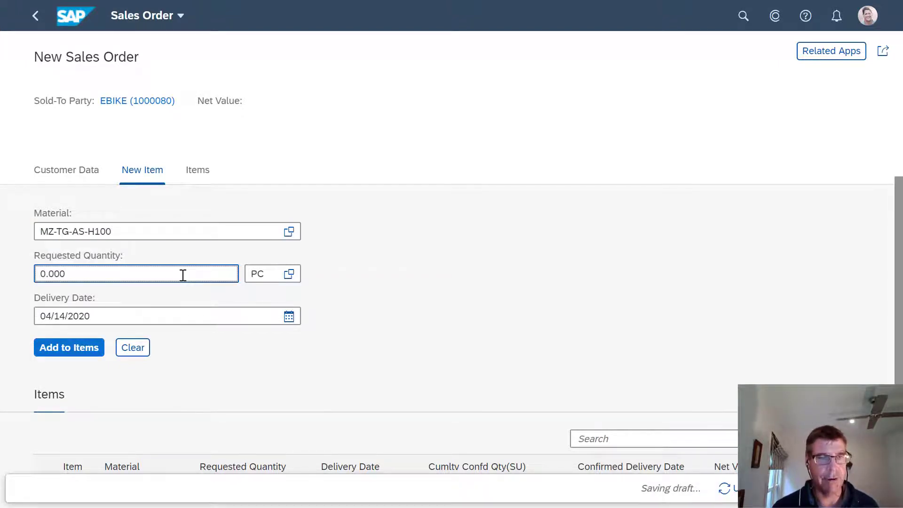
pyautogui.press('BackSpace')
pyautogui.press('BackSpace')
pyautogui.write('1')
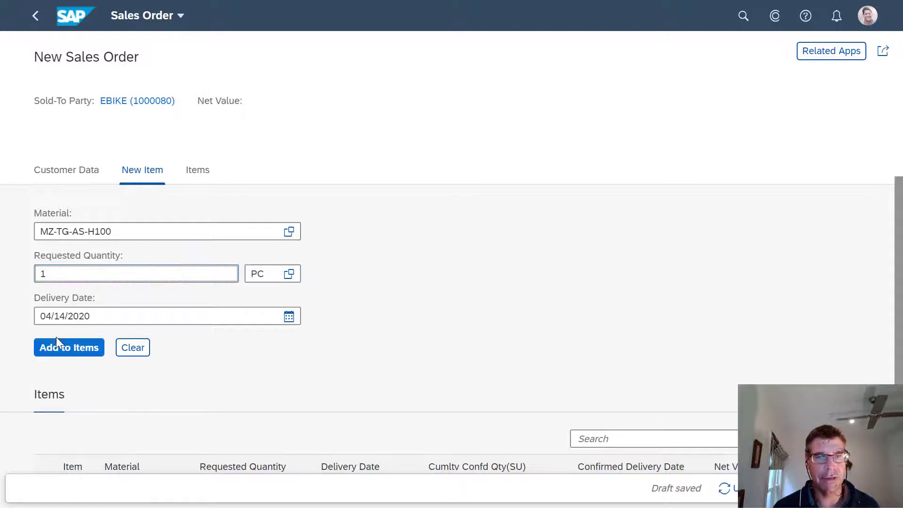
pyautogui.click(60, 348)
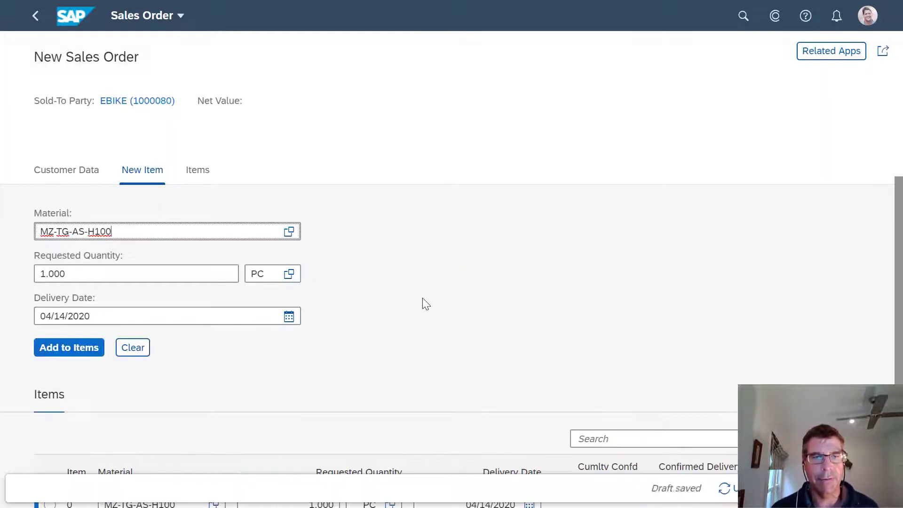
pyautogui.scroll(-3, 442, 282)
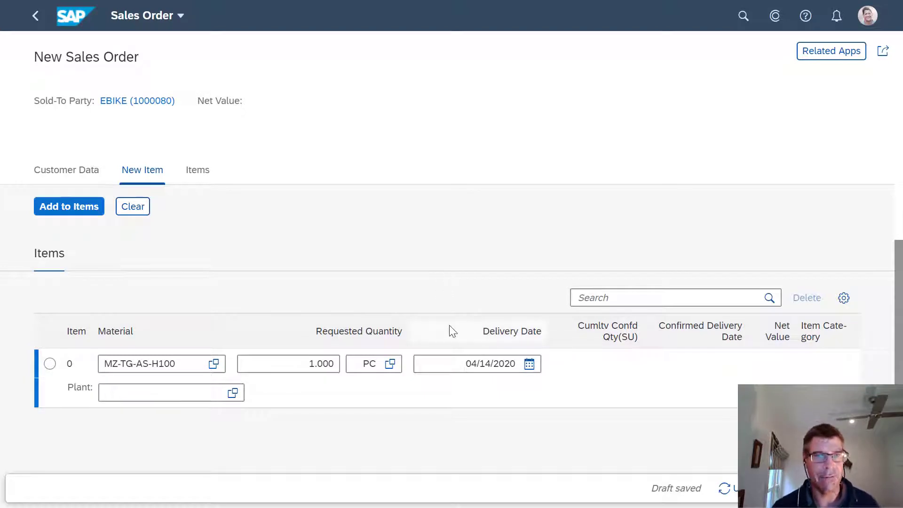
pyautogui.scroll(6, 382, 299)
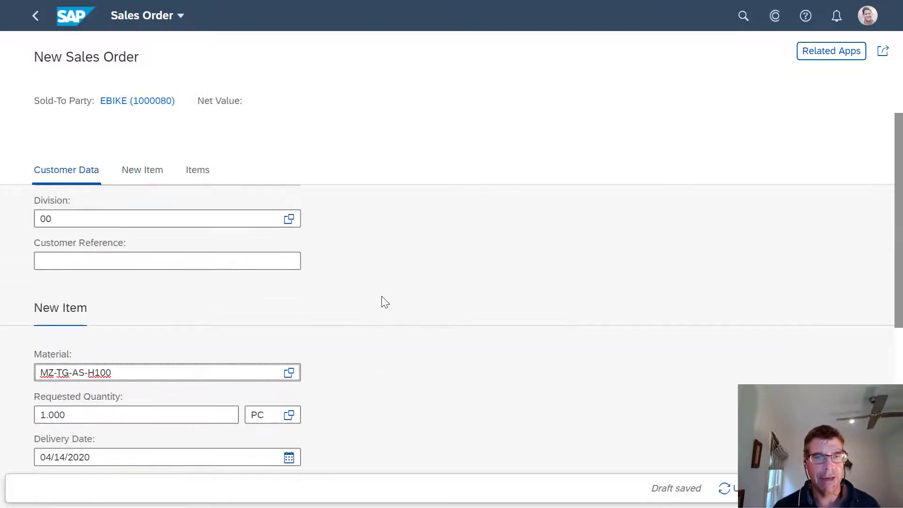
pyautogui.scroll(-3, 384, 300)
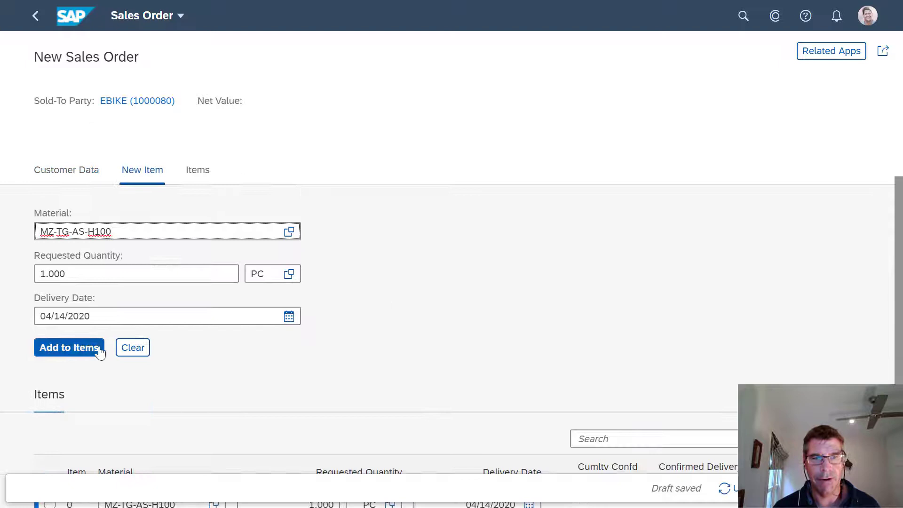
pyautogui.click(134, 351)
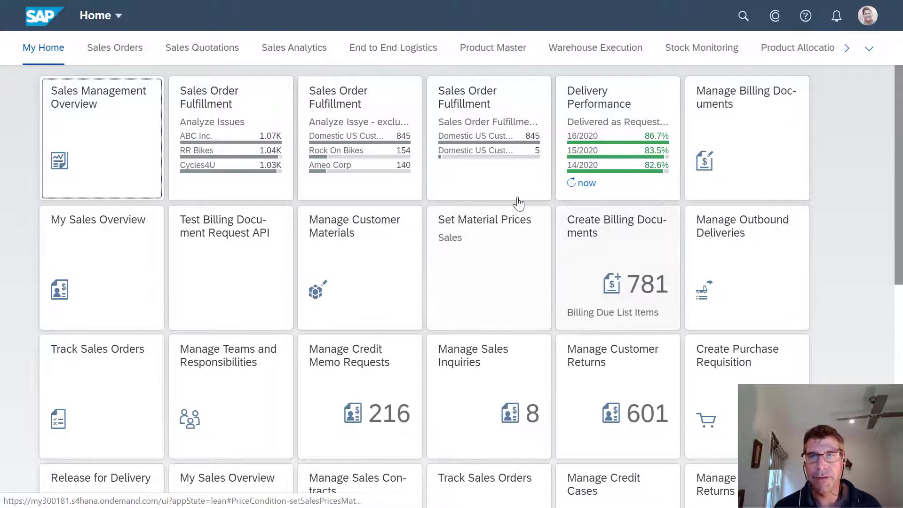
# Step: Open Delivery Performance, leave the full-screen chart, and page KPI cards to delivered-as-requested ratio by week
pyautogui.click(626, 156)
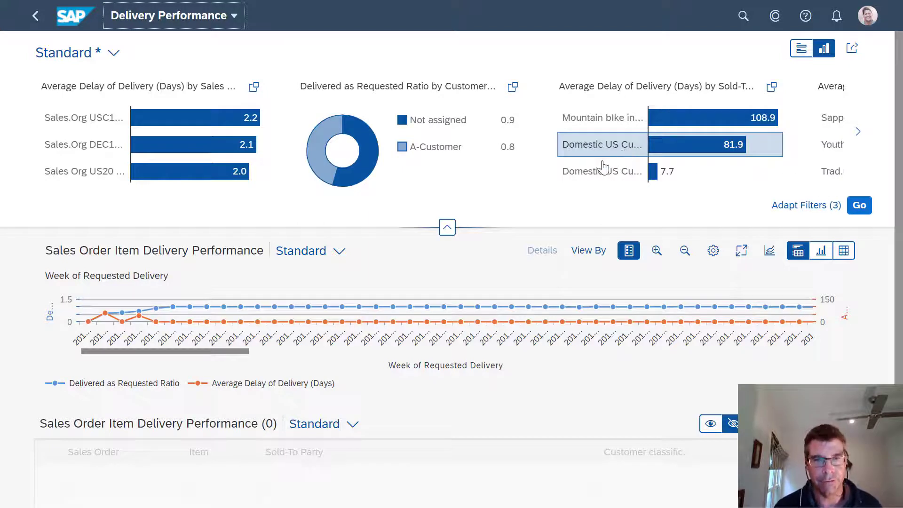
pyautogui.moveTo(591, 166)
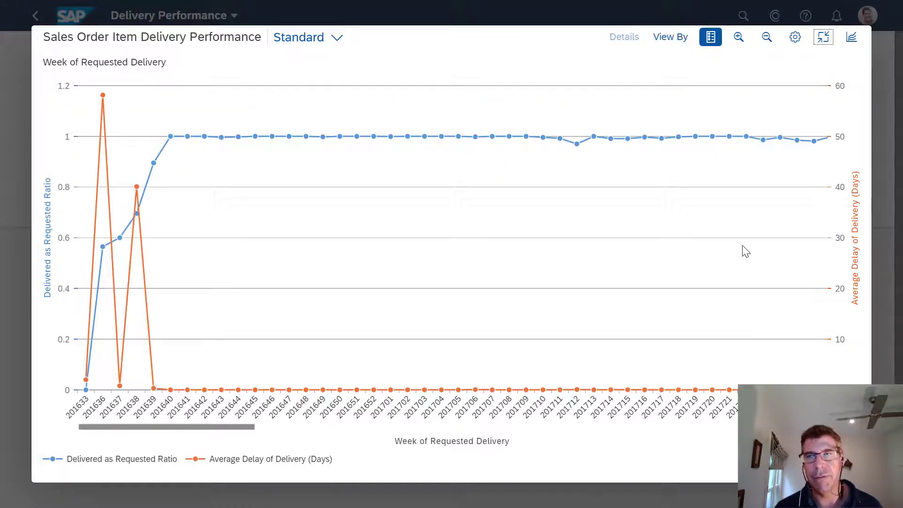
pyautogui.click(823, 38)
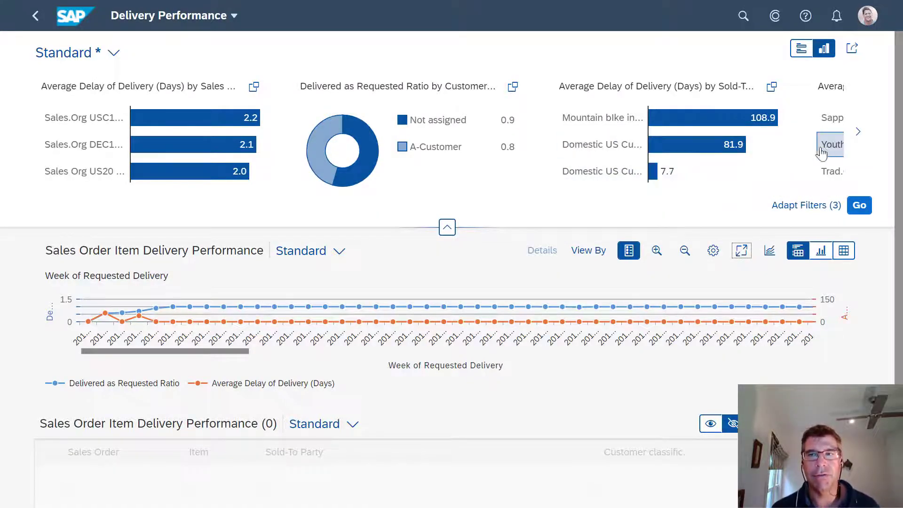
pyautogui.click(857, 133)
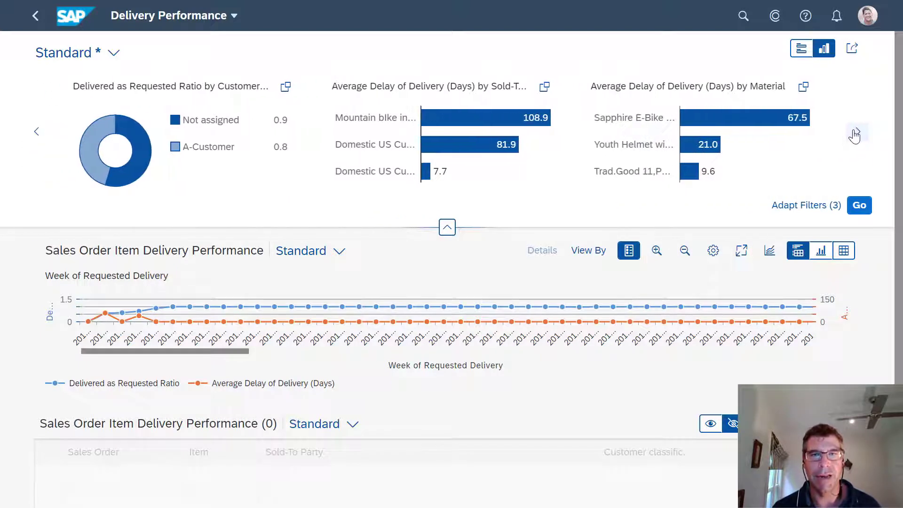
pyautogui.click(856, 133)
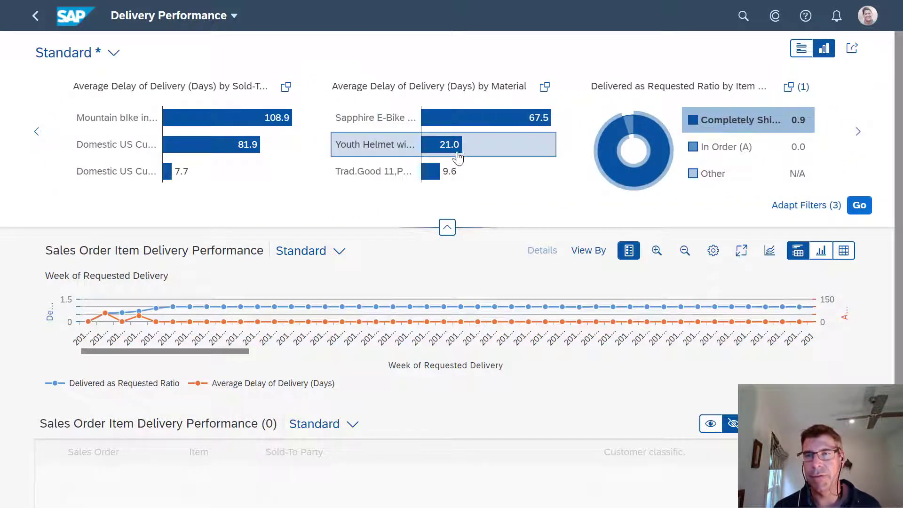
pyautogui.click(861, 133)
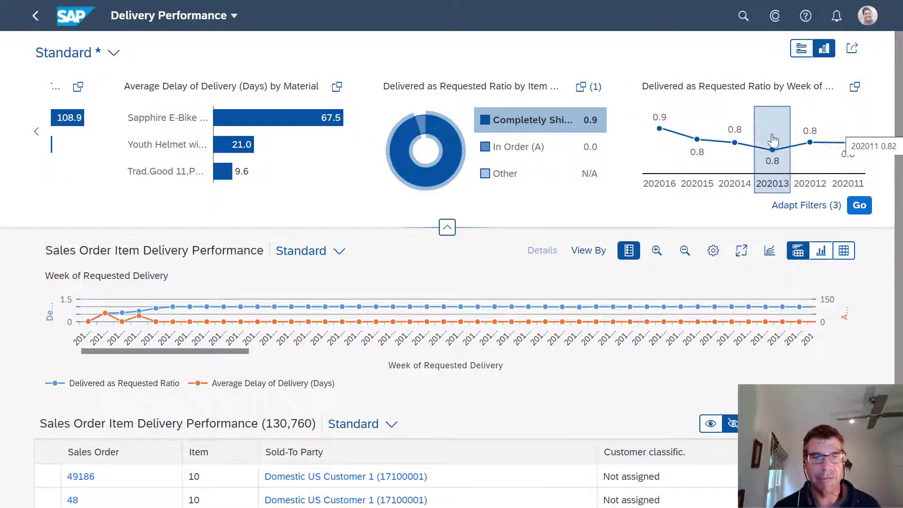
pyautogui.scroll(-3, 512, 354)
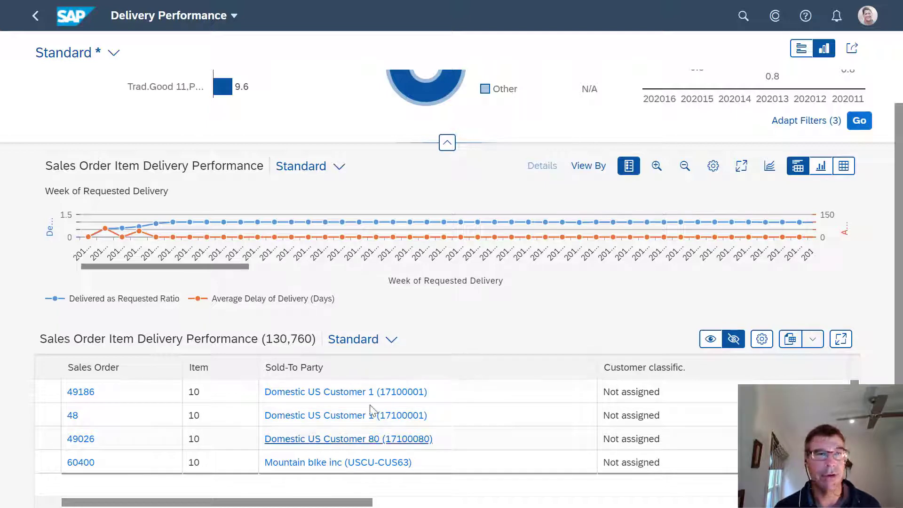
pyautogui.scroll(3, 413, 288)
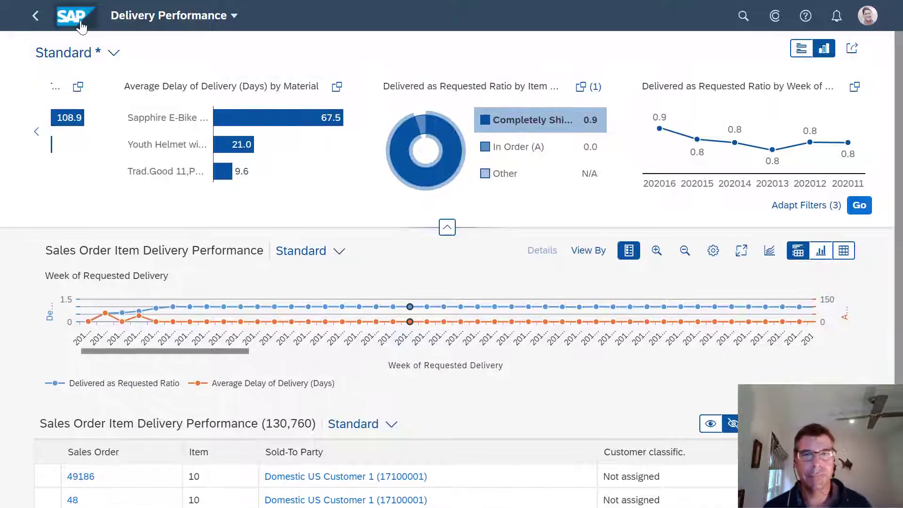
# Step: Open Manage Outbound Deliveries from the launchpad and filter Overall Status to Ready for Picking
pyautogui.click(36, 16)
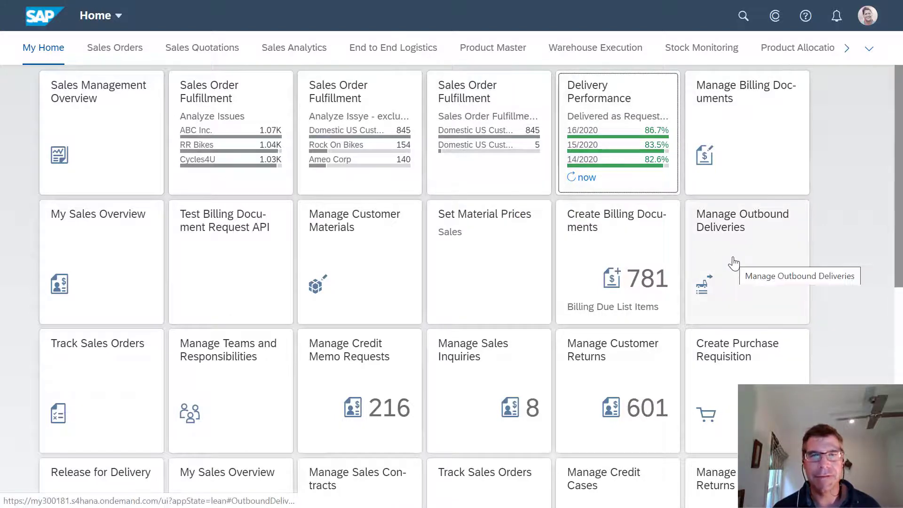
pyautogui.click(734, 263)
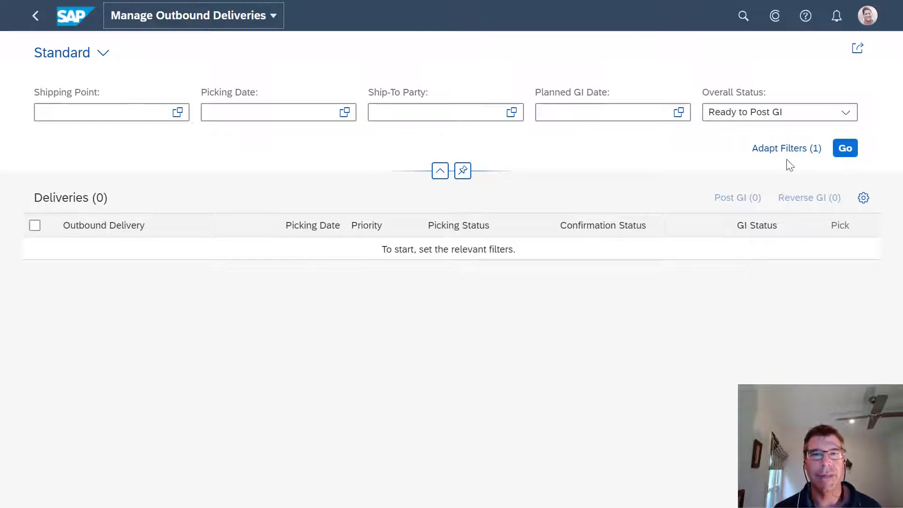
pyautogui.click(849, 149)
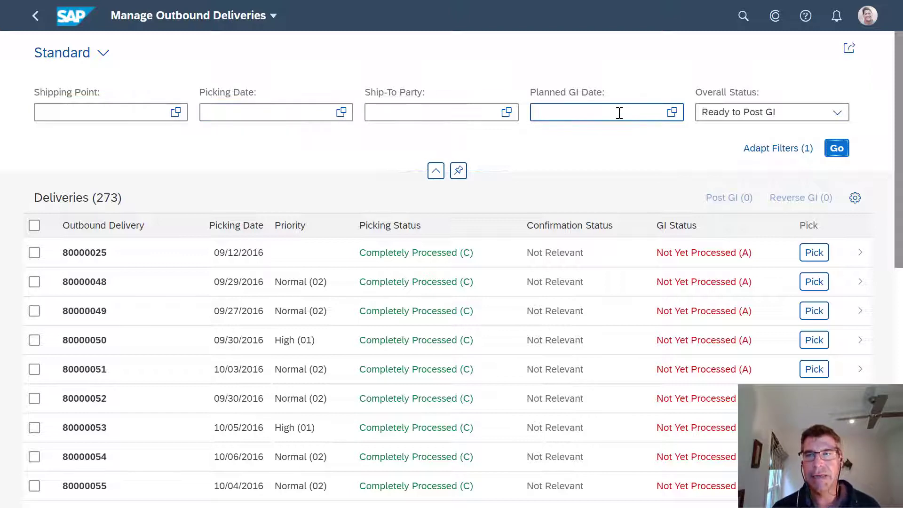
pyautogui.click(839, 117)
pyautogui.click(784, 141)
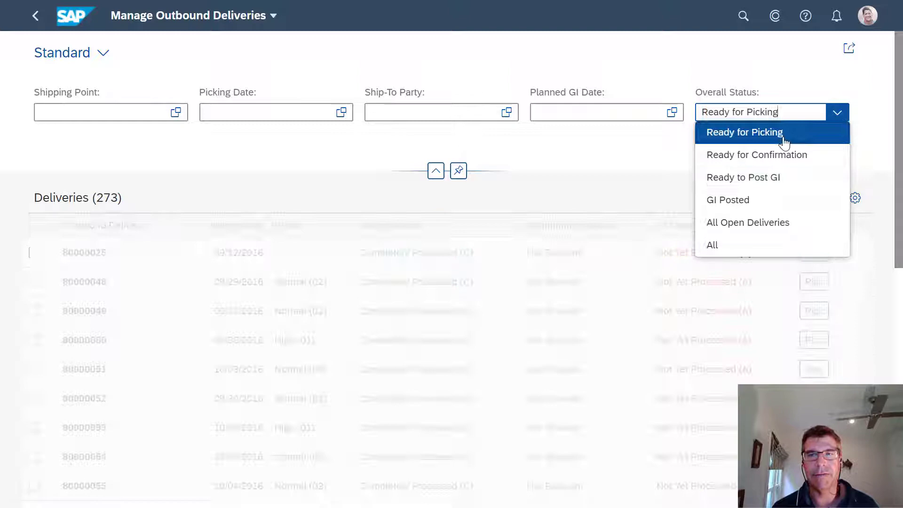
pyautogui.click(837, 149)
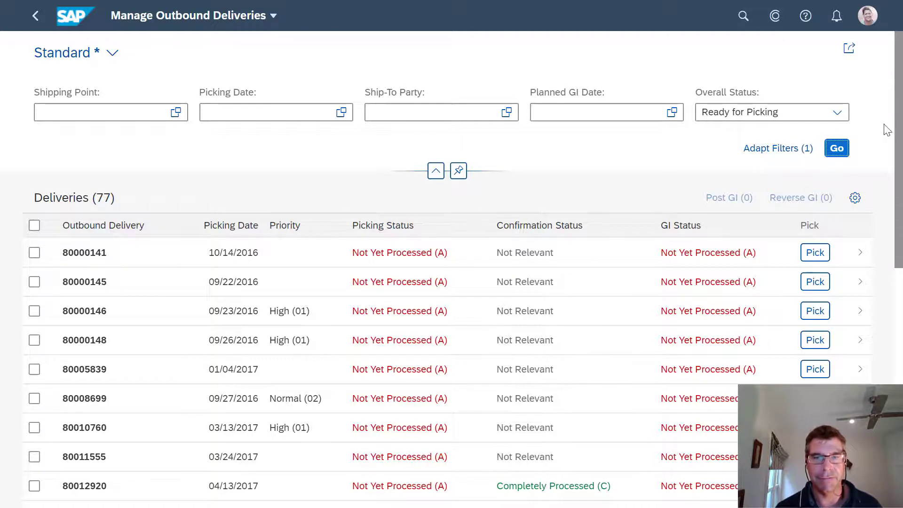
# Step: Toggle the select-all checkbox on and off, leaving only delivery 80000141 selected
pyautogui.moveTo(899, 137); pyautogui.dragTo(898, 368)
pyautogui.scroll(-15, 405, 295)
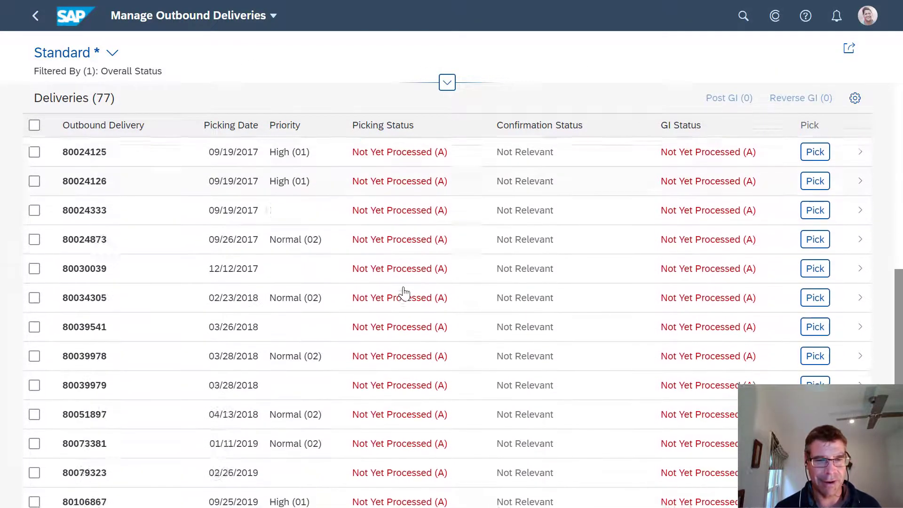
pyautogui.scroll(-10, 380, 288)
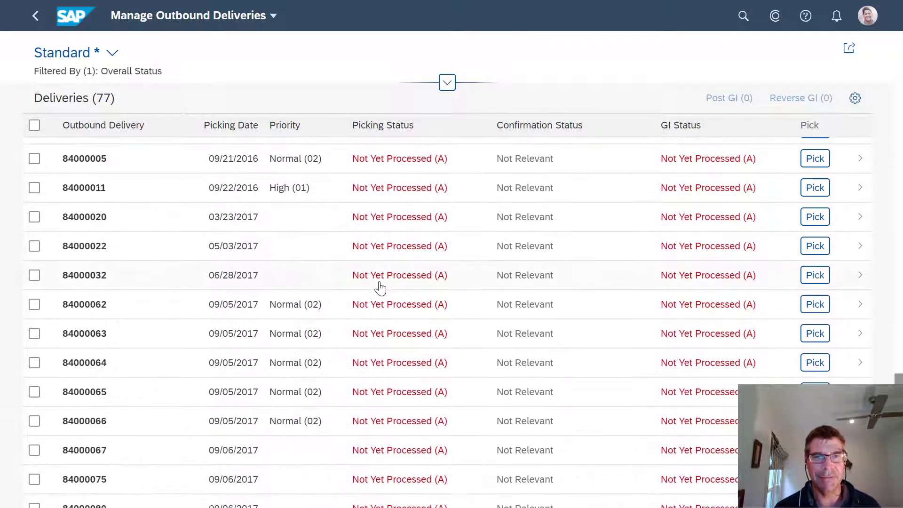
pyautogui.scroll(3, 380, 288)
pyautogui.scroll(3, 380, 288)
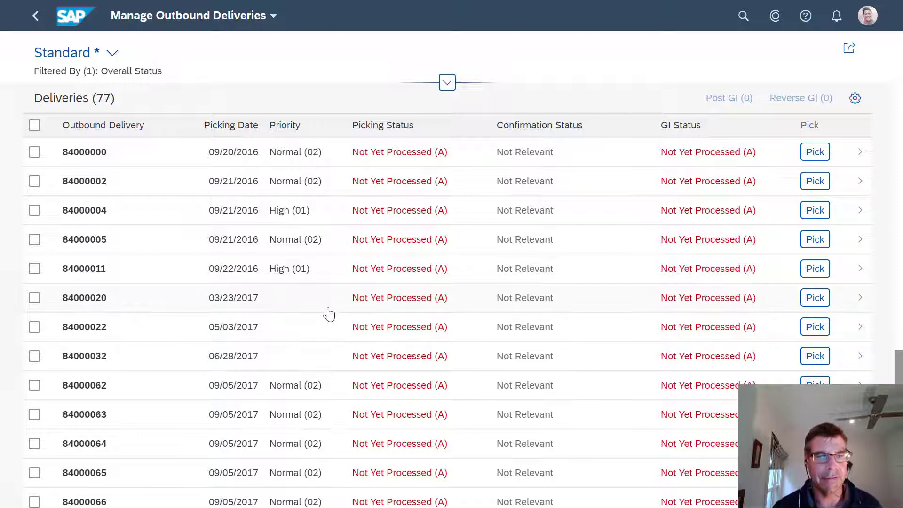
pyautogui.click(34, 269)
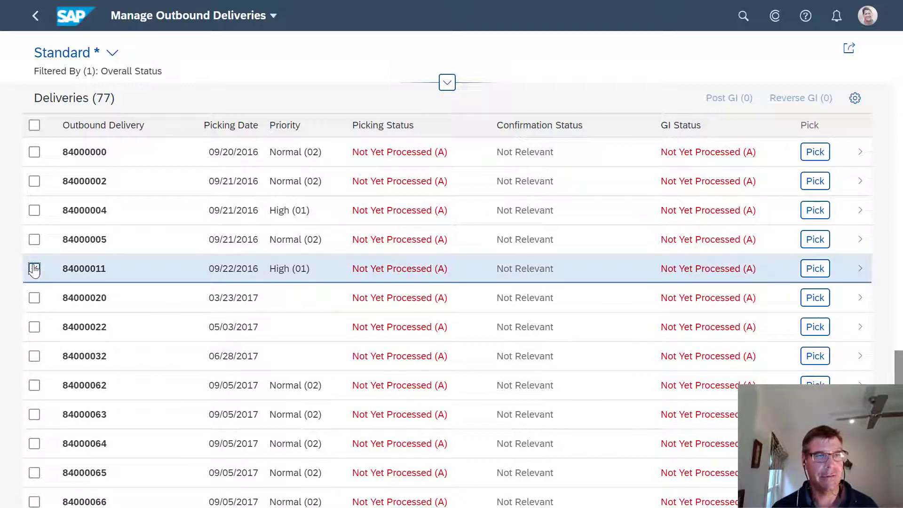
pyautogui.scroll(15, 193, 258)
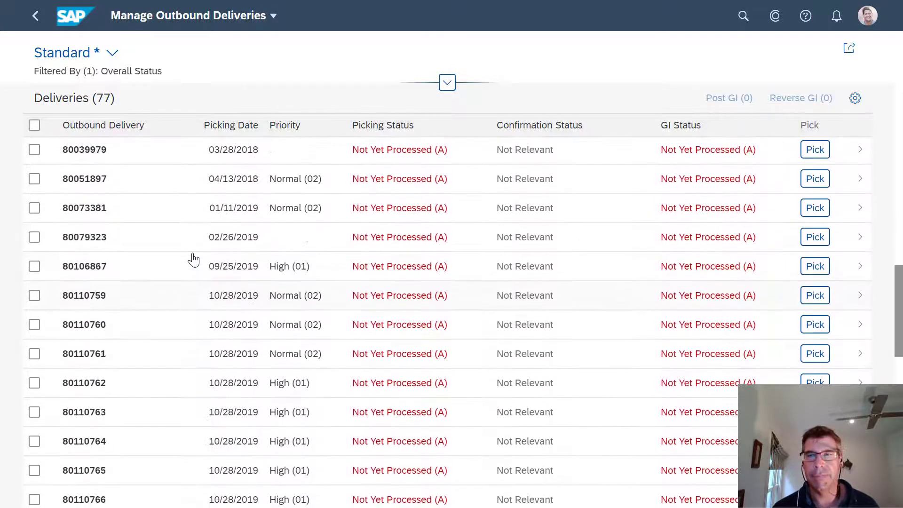
pyautogui.scroll(10, 190, 259)
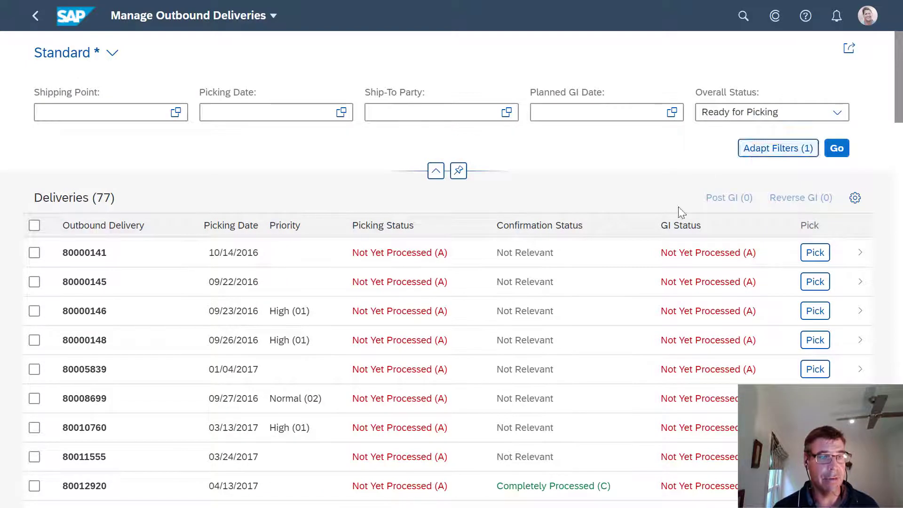
pyautogui.click(35, 227)
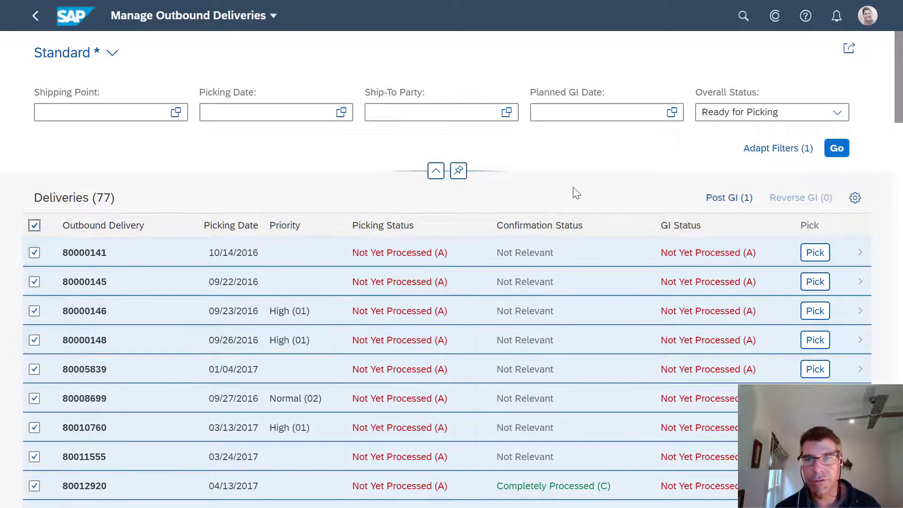
pyautogui.click(746, 207)
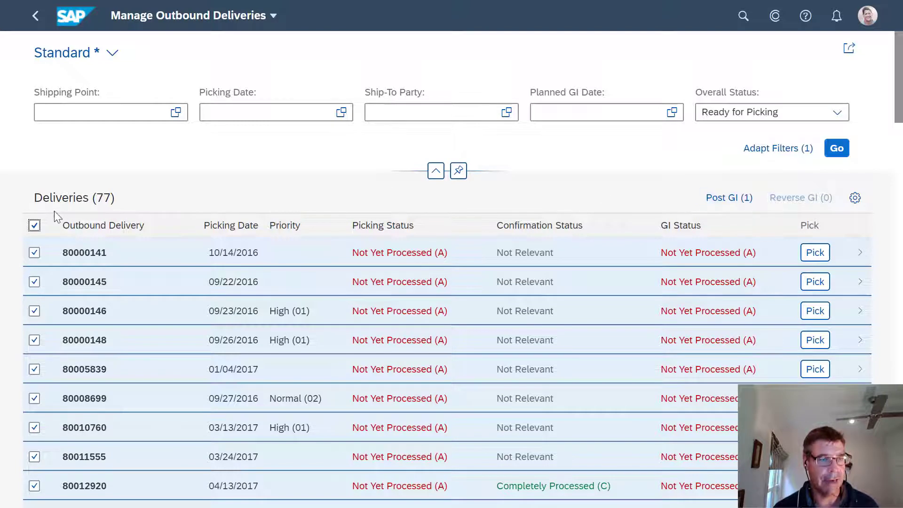
pyautogui.click(34, 227)
pyautogui.click(36, 254)
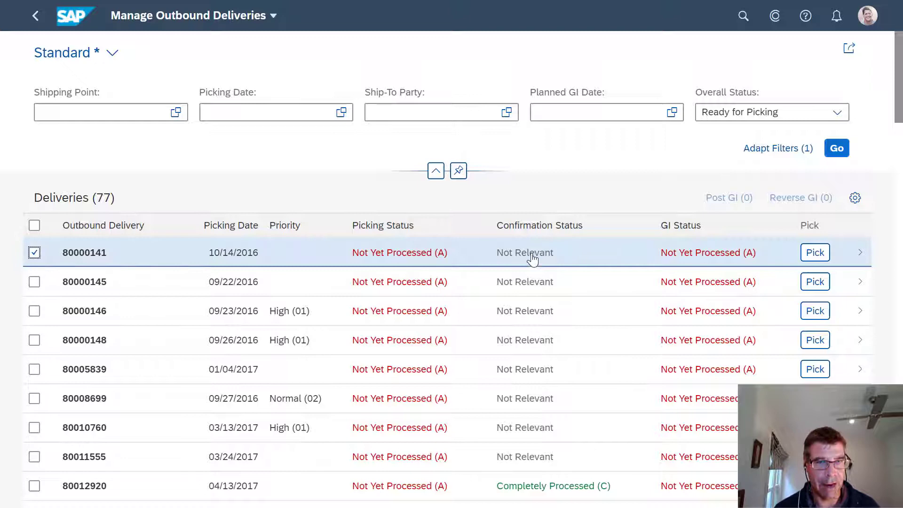
# Step: Open delivery 80000141, check item 10's serial numbers and general information, then return to the delivery
pyautogui.click(278, 258)
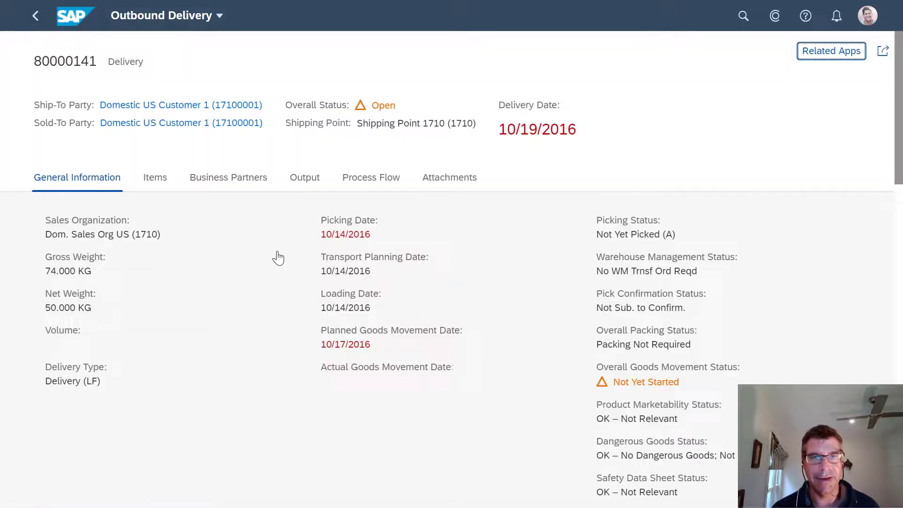
pyautogui.scroll(-2, 278, 257)
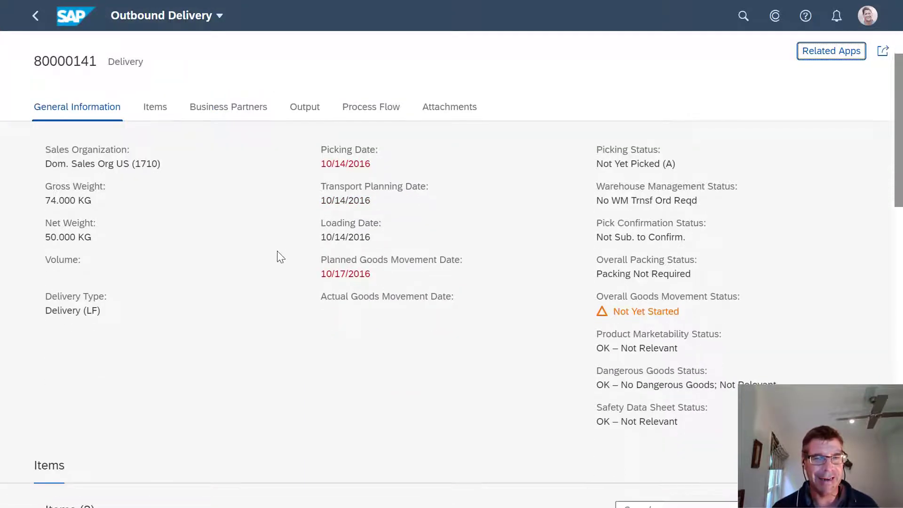
pyautogui.scroll(-6, 278, 256)
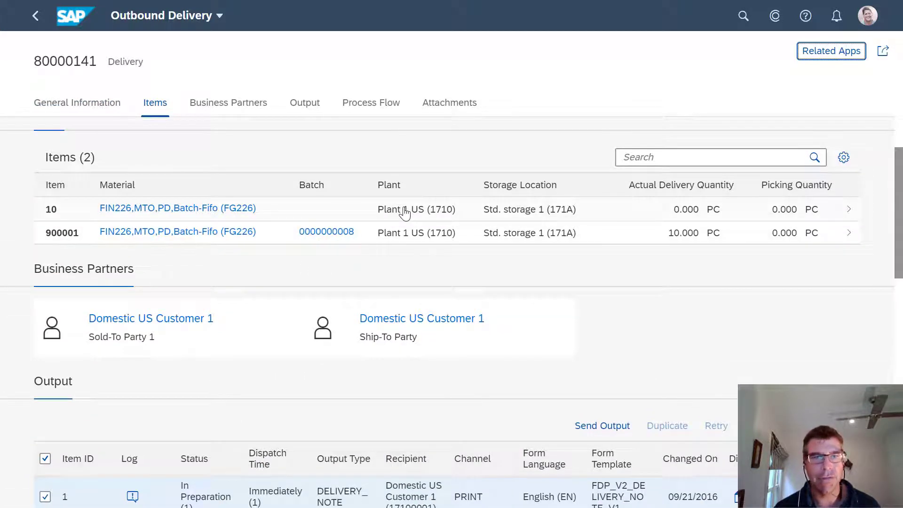
pyautogui.click(404, 214)
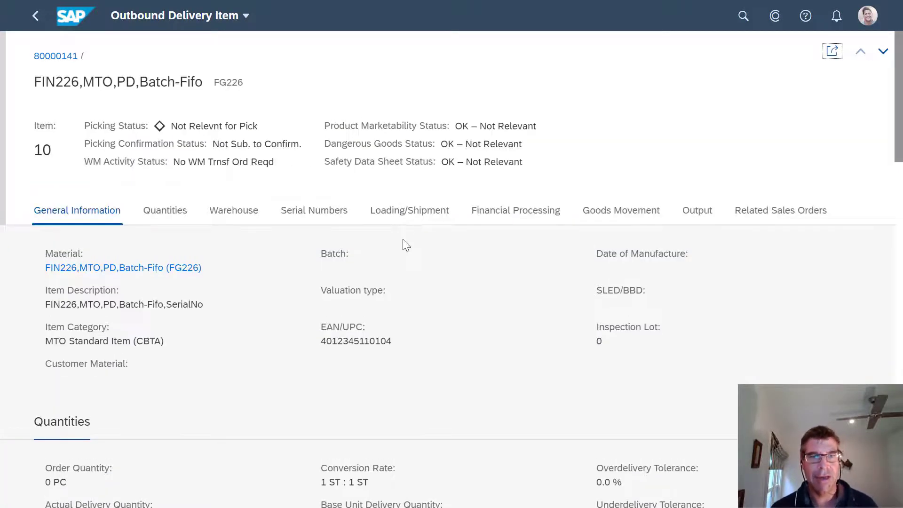
pyautogui.click(308, 215)
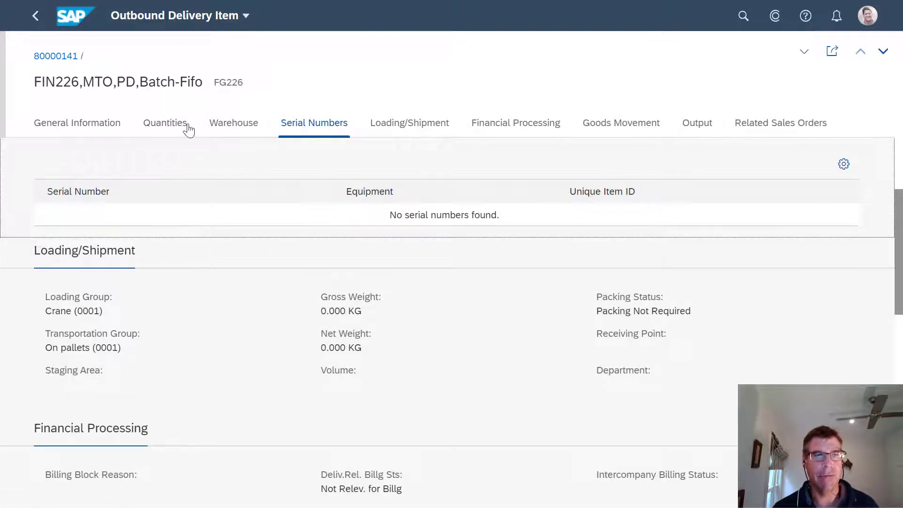
pyautogui.click(73, 123)
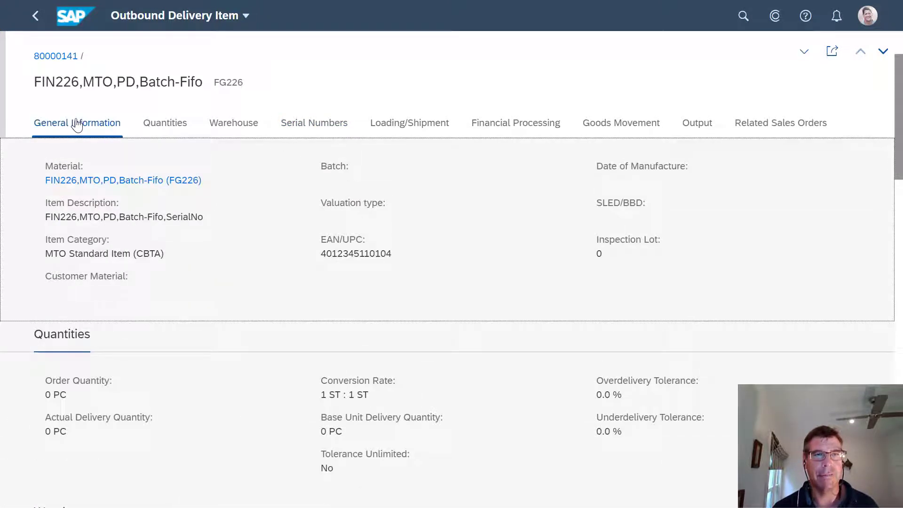
pyautogui.click(35, 18)
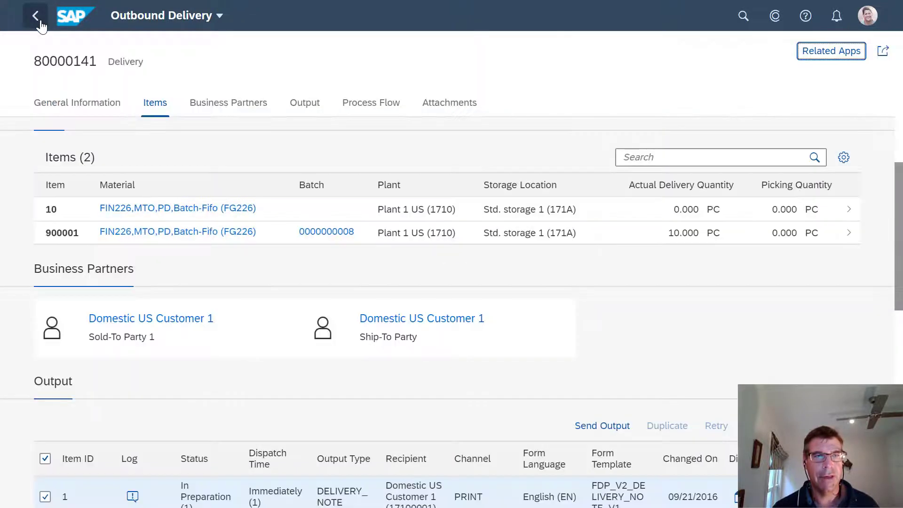
# Step: Back in the deliveries list, select 80000141 and open delivery 80017333 for picking
pyautogui.click(37, 18)
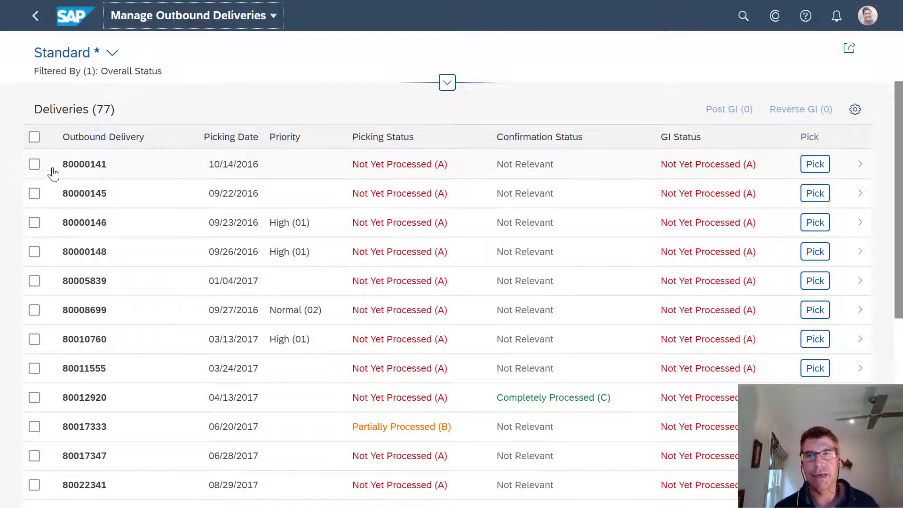
pyautogui.scroll(3, 34, 166)
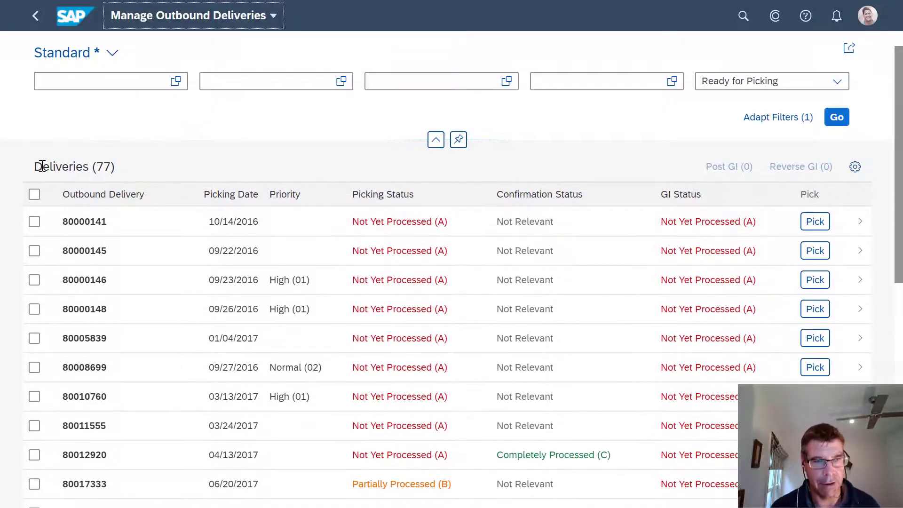
pyautogui.click(34, 221)
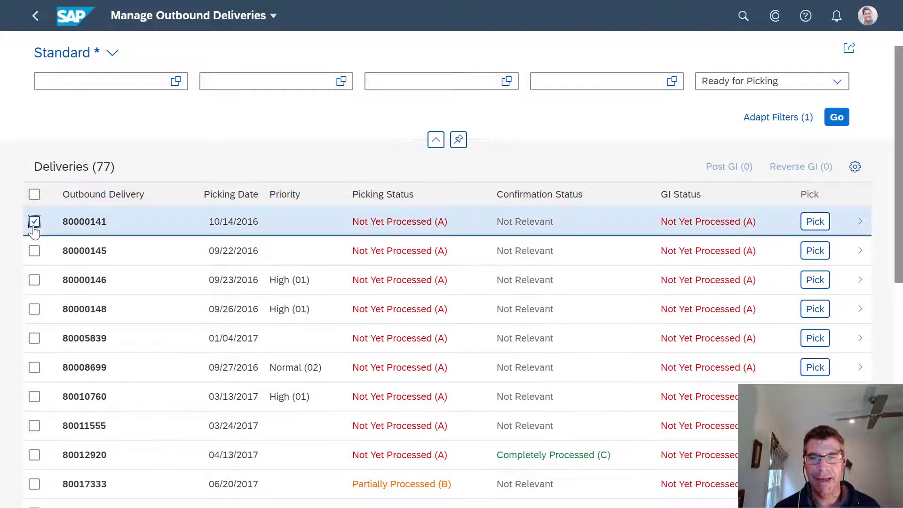
pyautogui.scroll(-2, 685, 430)
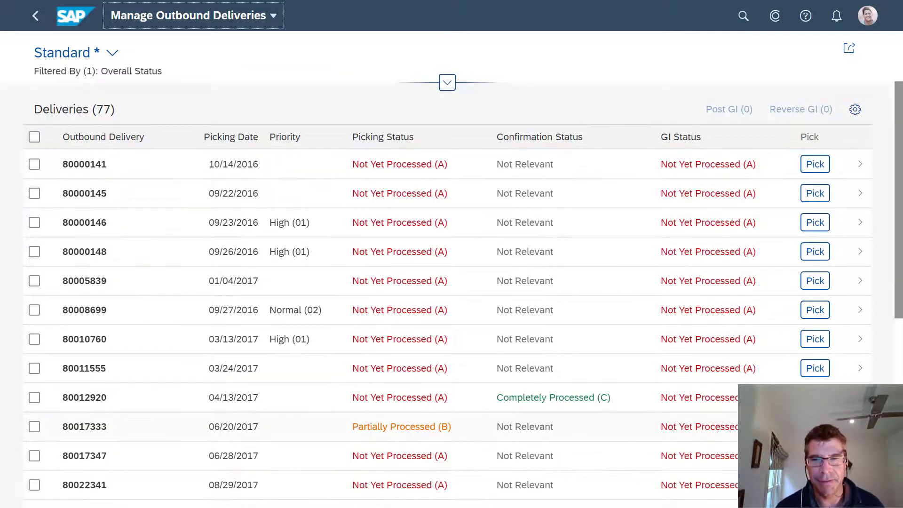
pyautogui.click(815, 427)
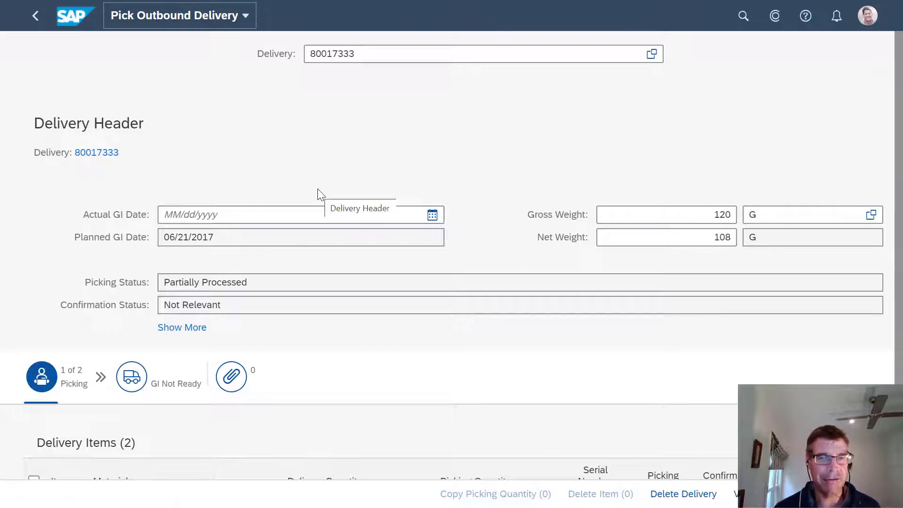
# Step: Enter picking quantity 60 for the first Ebike E104 item, then leave the picking page
pyautogui.scroll(-3, 268, 158)
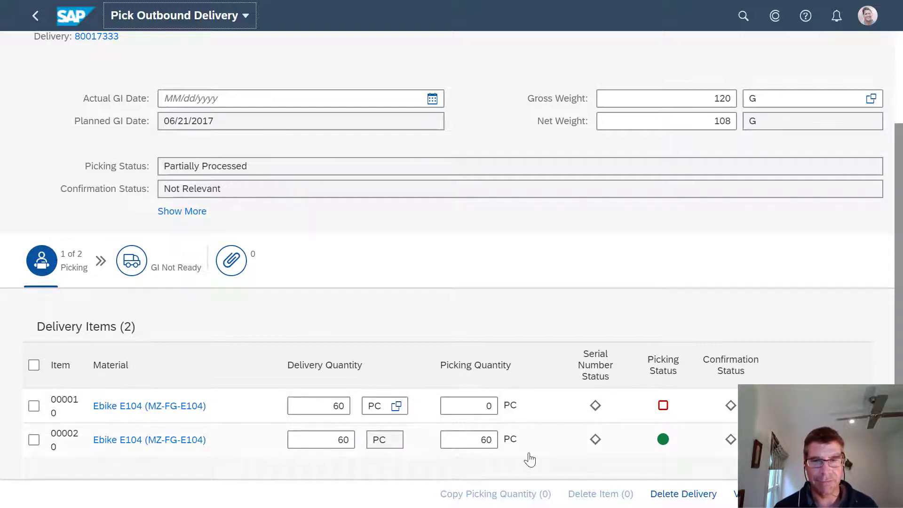
pyautogui.click(479, 411)
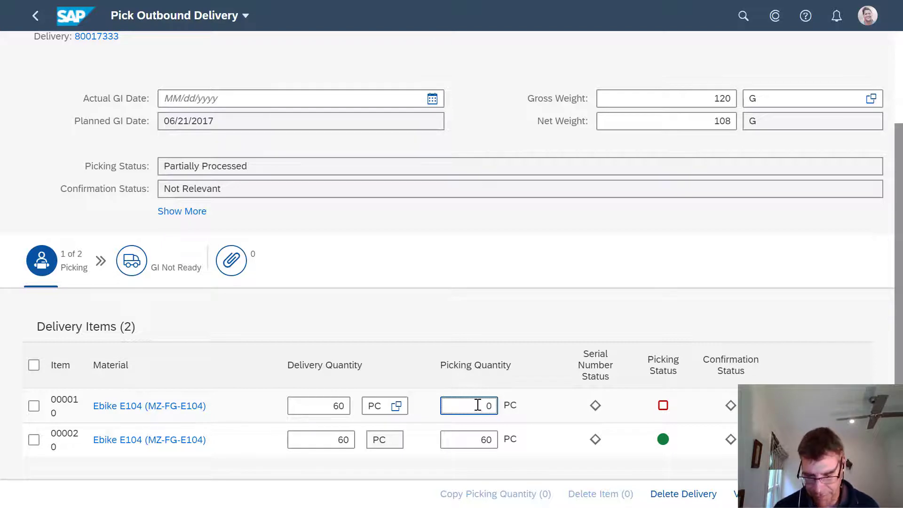
pyautogui.doubleClick(489, 406)
pyautogui.write('60')
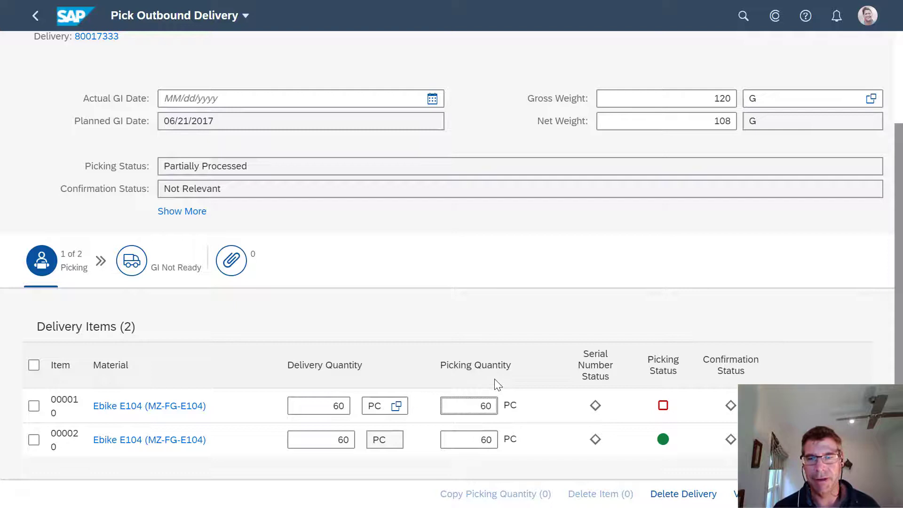
pyautogui.scroll(3, 495, 383)
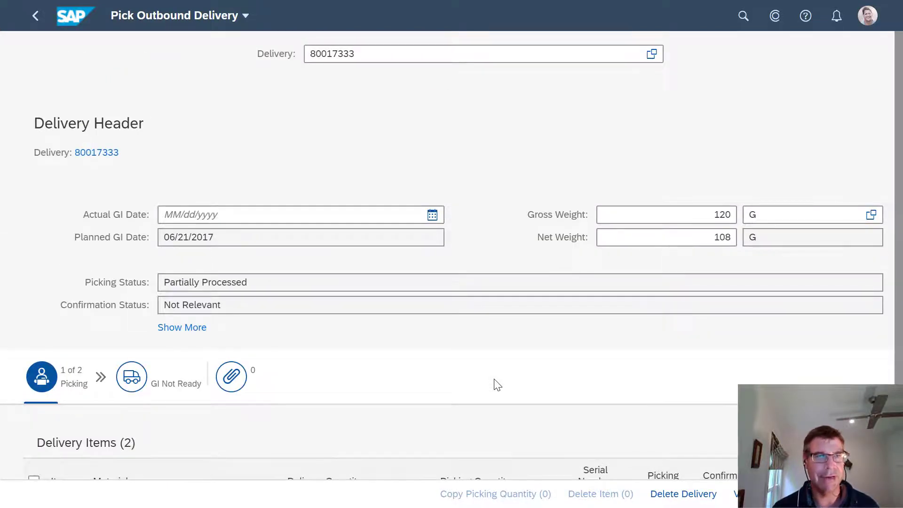
pyautogui.click(38, 18)
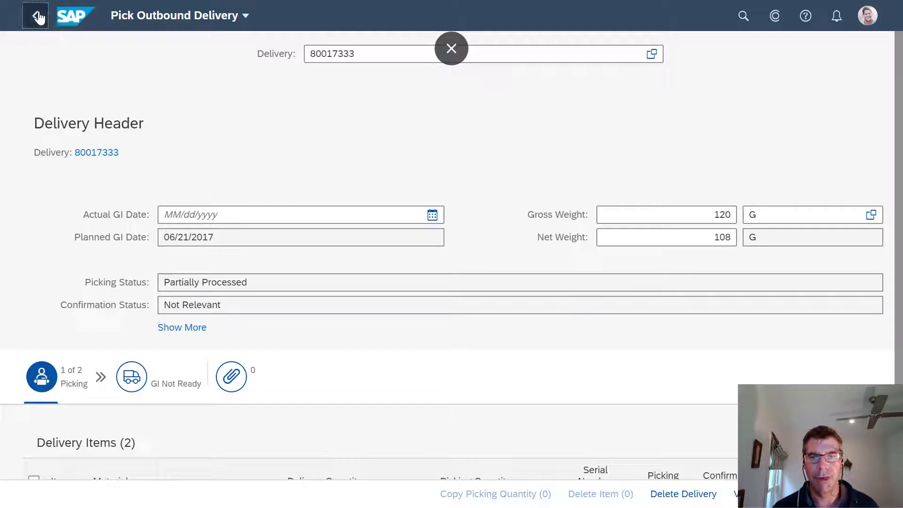
# Step: Discard the unsaved picking changes and filter deliveries to Overall Status Ready to Post GI
pyautogui.click(525, 285)
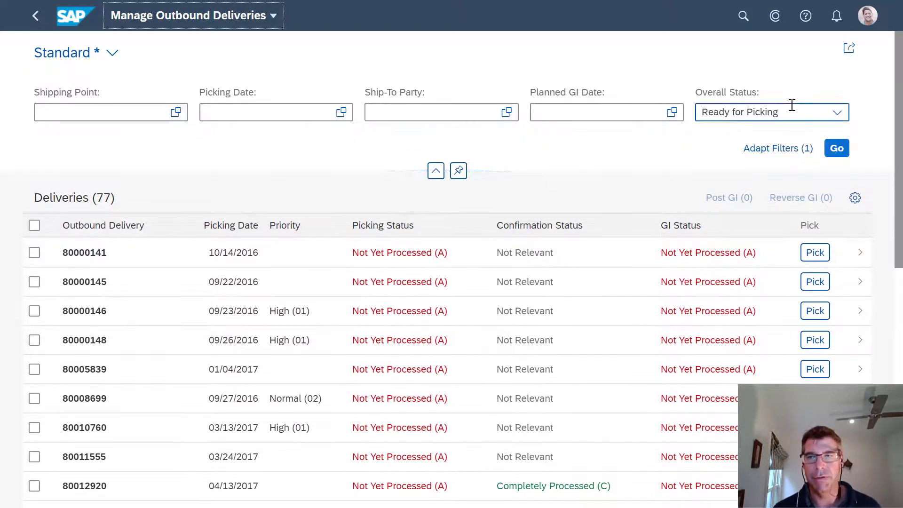
pyautogui.click(836, 116)
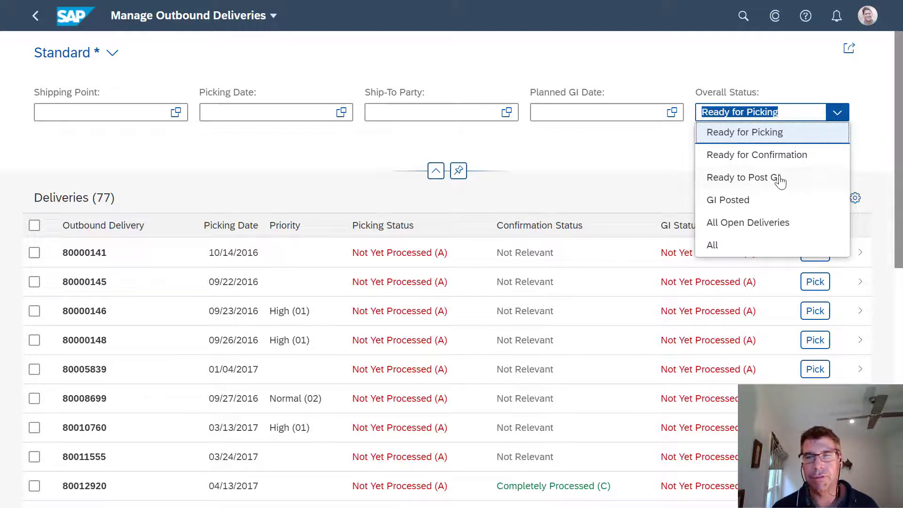
pyautogui.click(759, 178)
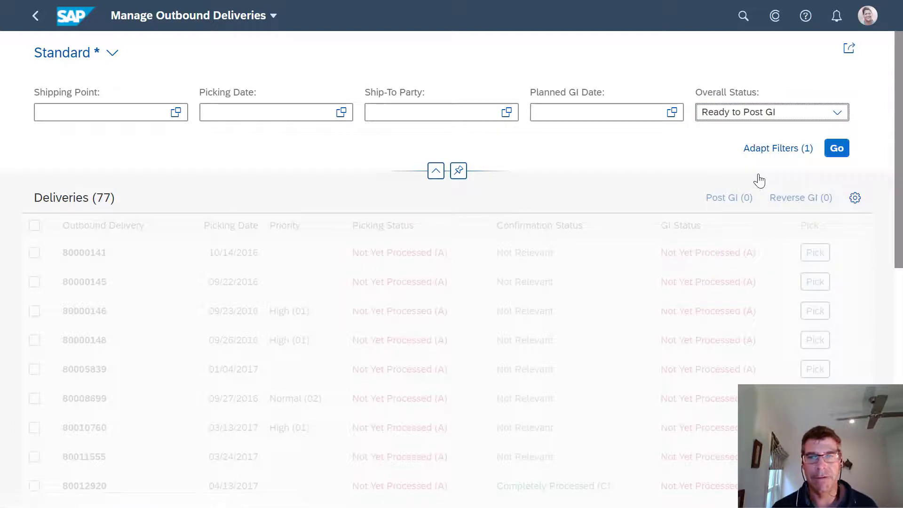
pyautogui.click(837, 148)
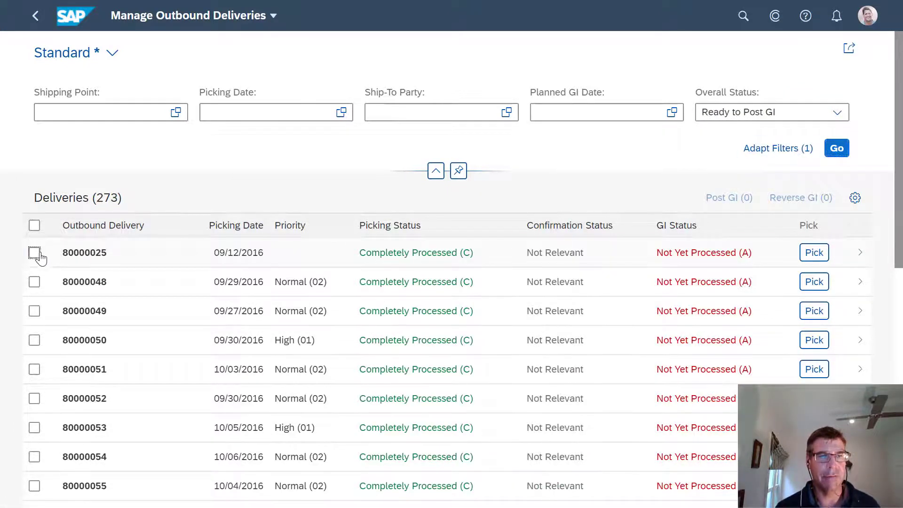
# Step: Select all 273 listed deliveries ready to post goods issue
pyautogui.click(34, 253)
pyautogui.click(35, 282)
pyautogui.click(34, 227)
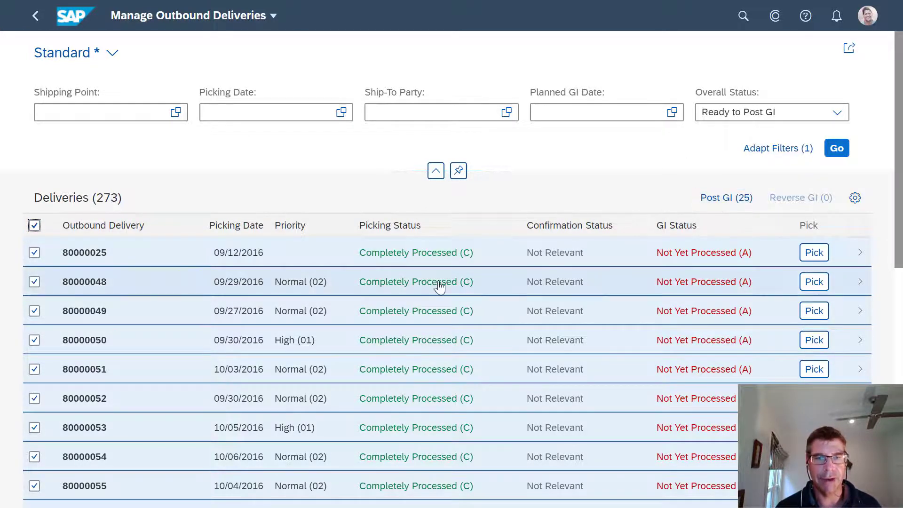
pyautogui.scroll(-10, 442, 284)
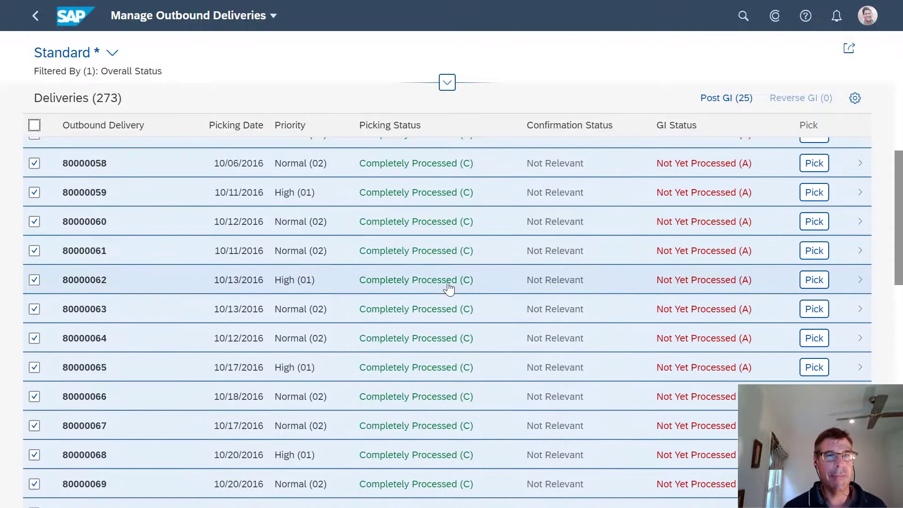
# Step: Go back from Manage Outbound Deliveries to the launchpad's My Home page
pyautogui.click(36, 15)
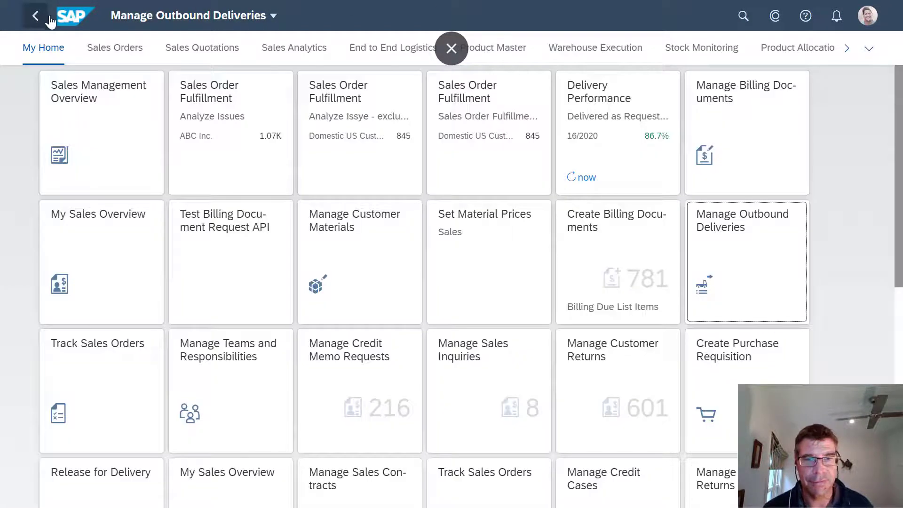